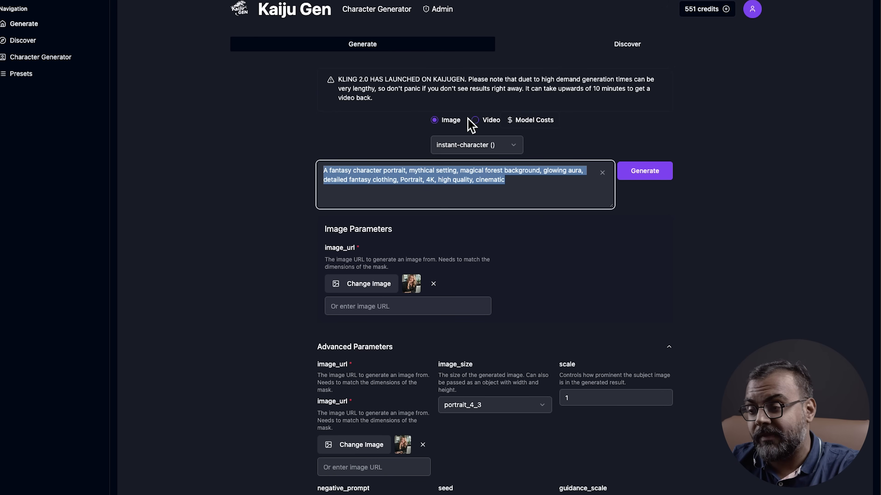
- Switch the image model from instant-character to infinite-you and look over its advanced parameters
left_click(482, 126)
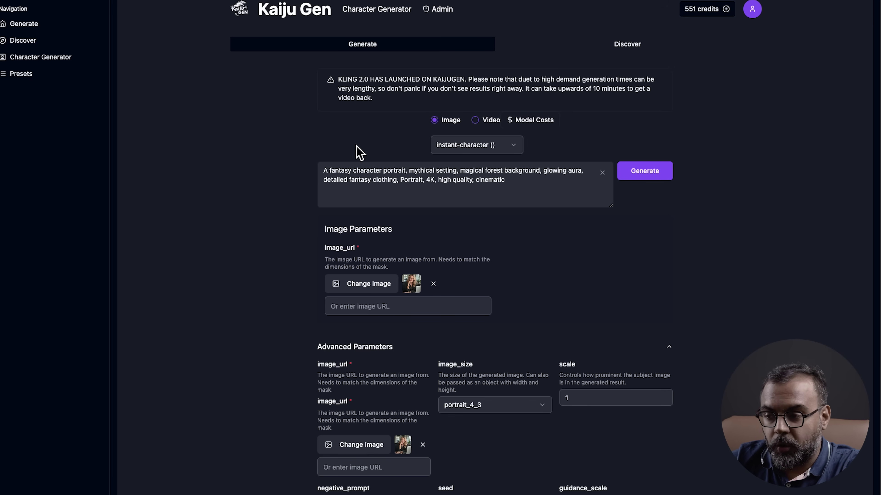
left_click(491, 154)
left_click(488, 157)
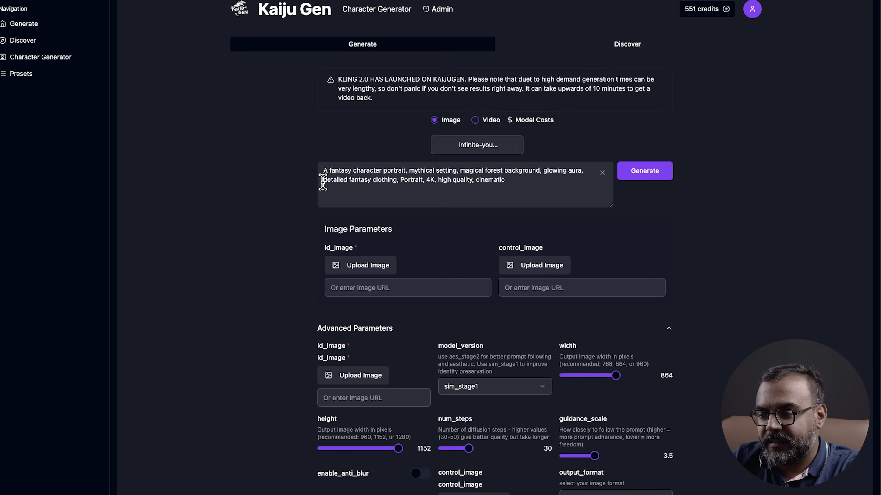
scroll(551, 194, "down", 4)
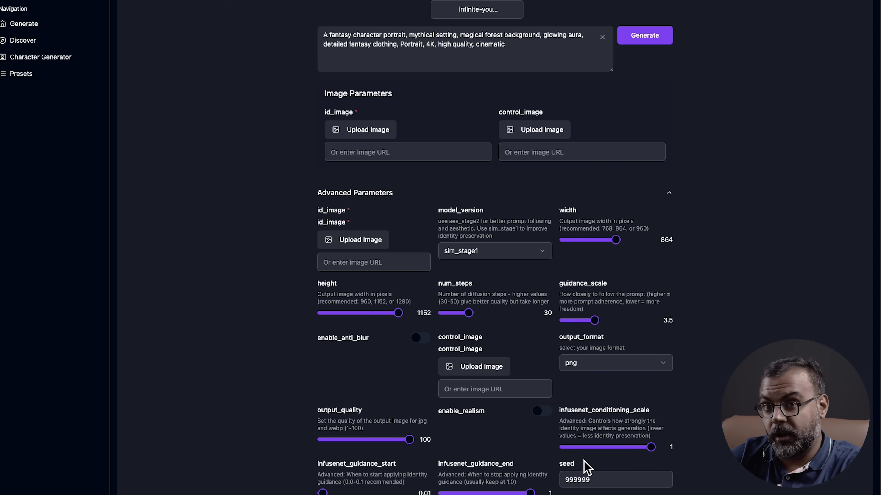
scroll(585, 467, "up", 5)
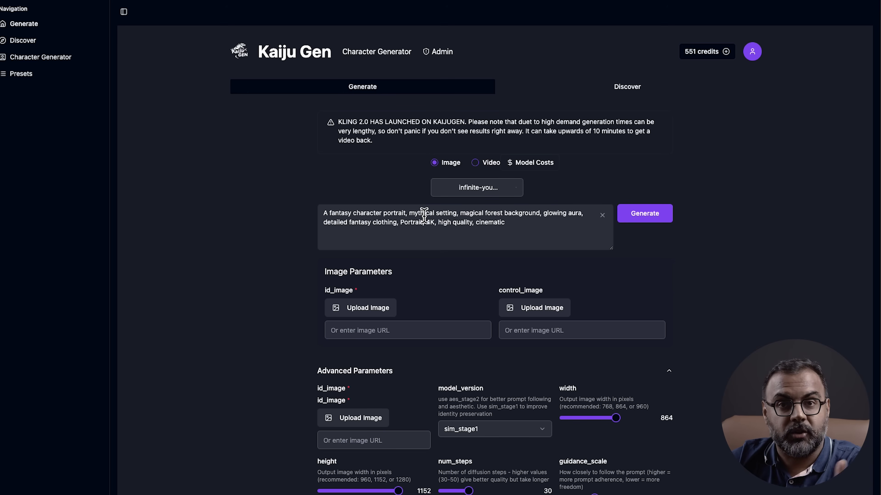
- Browse the Character Generator form, then return to the Generate page via the Kaiju Gen logo
left_click(388, 52)
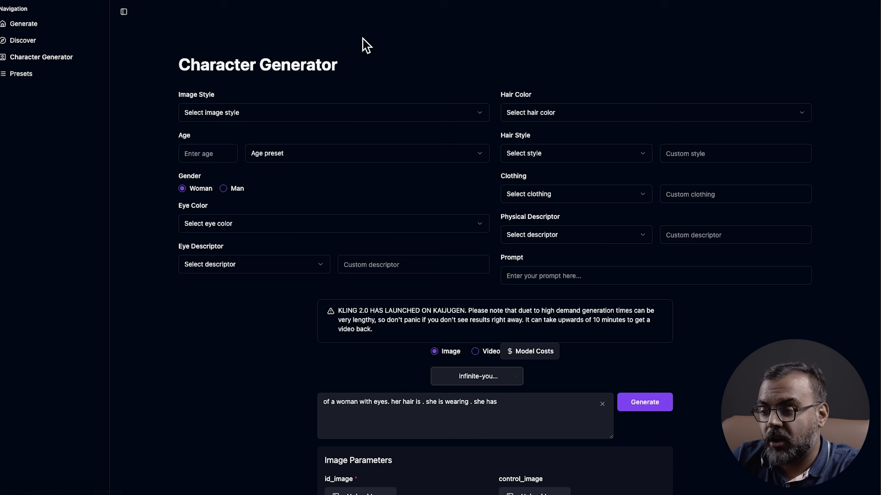
scroll(427, 224, "down", 6)
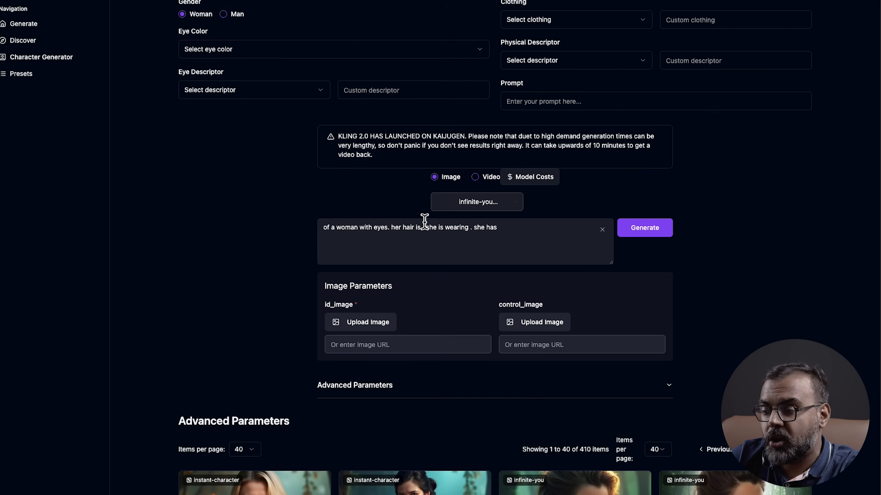
scroll(426, 224, "up", 2)
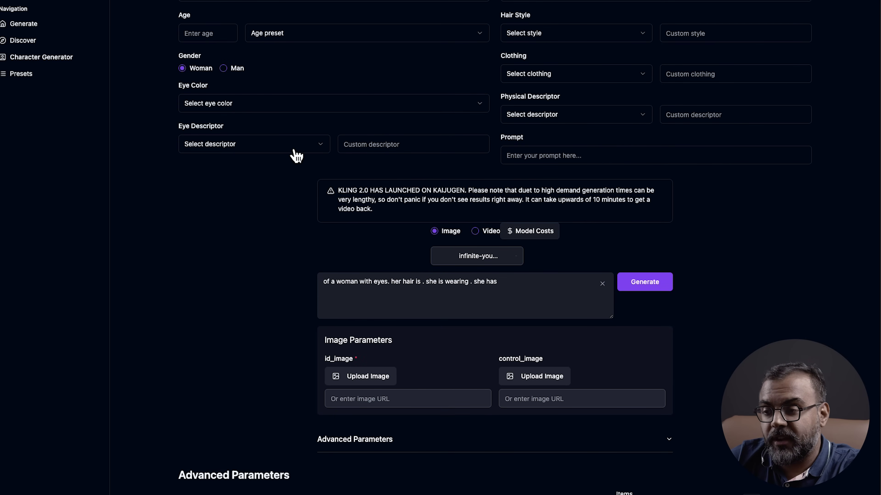
scroll(319, 151, "up", 4)
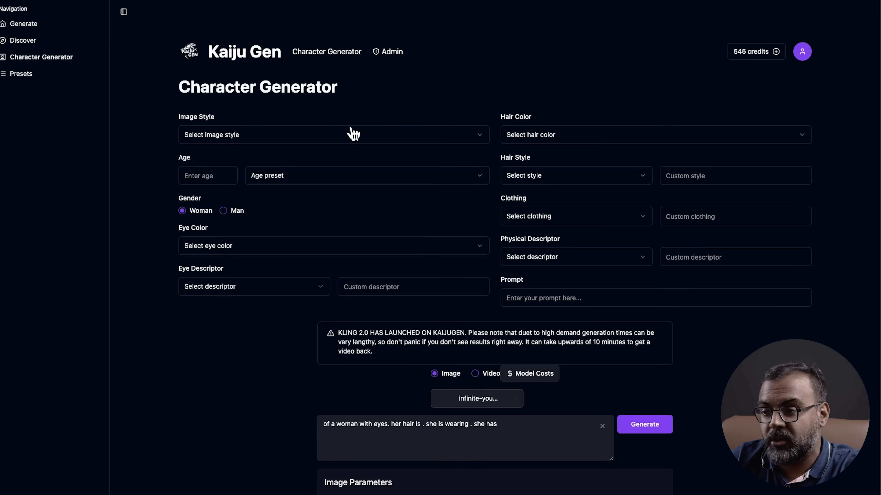
left_click(237, 57)
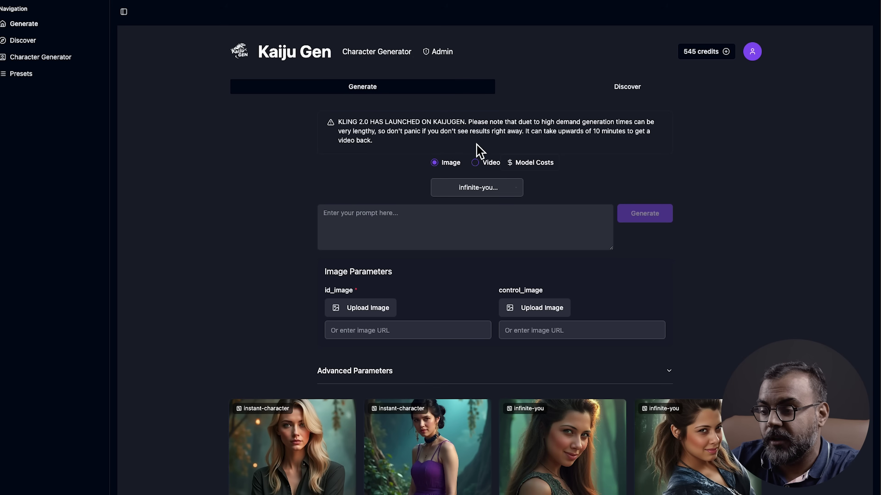
- Confirm infinite-you is still the chosen model and expand Advanced Parameters
left_click(474, 188)
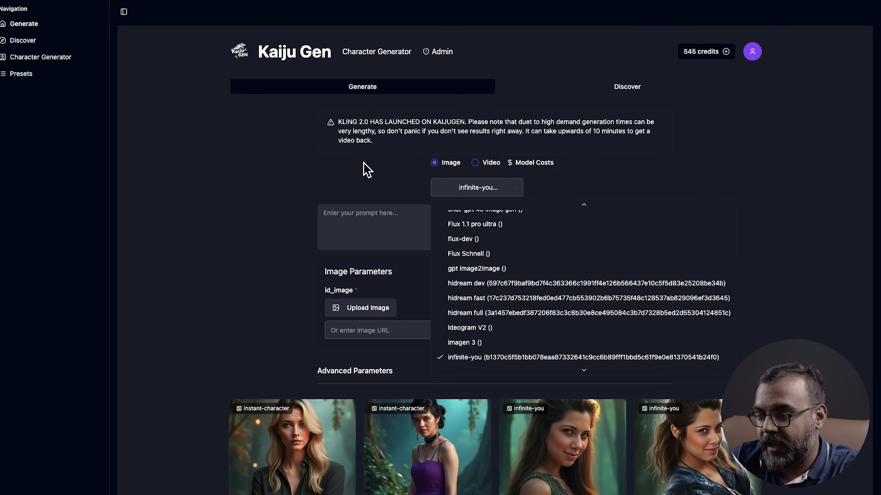
left_click(374, 181)
left_click(388, 372)
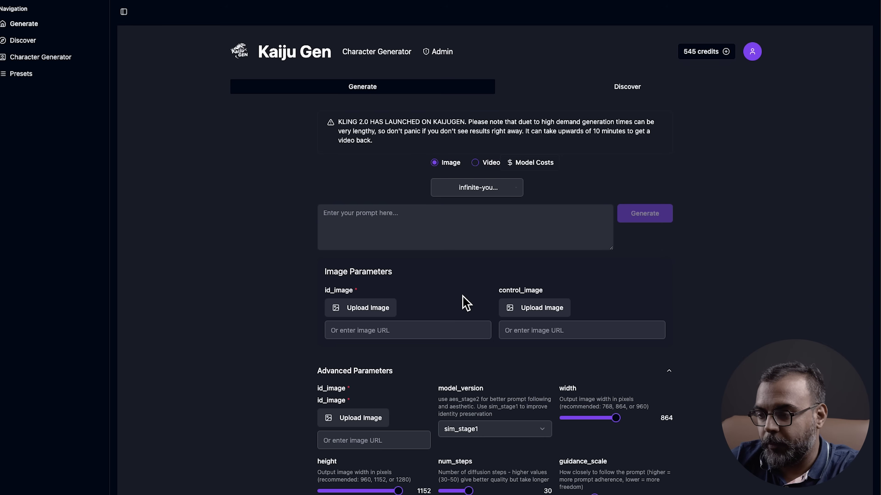
scroll(395, 291, "down", 5)
- Upload the latest generated PNG from Downloads as the id_image and preview it full size
left_click(372, 216)
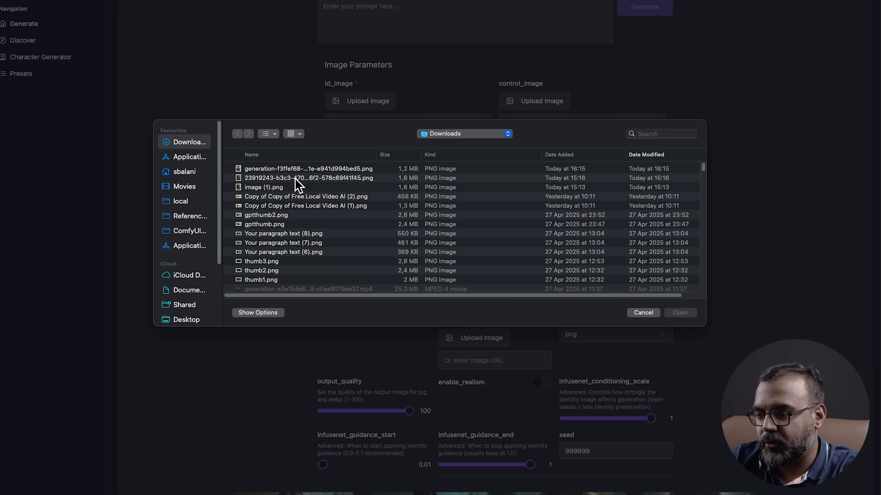
left_click(295, 169)
left_click(680, 312)
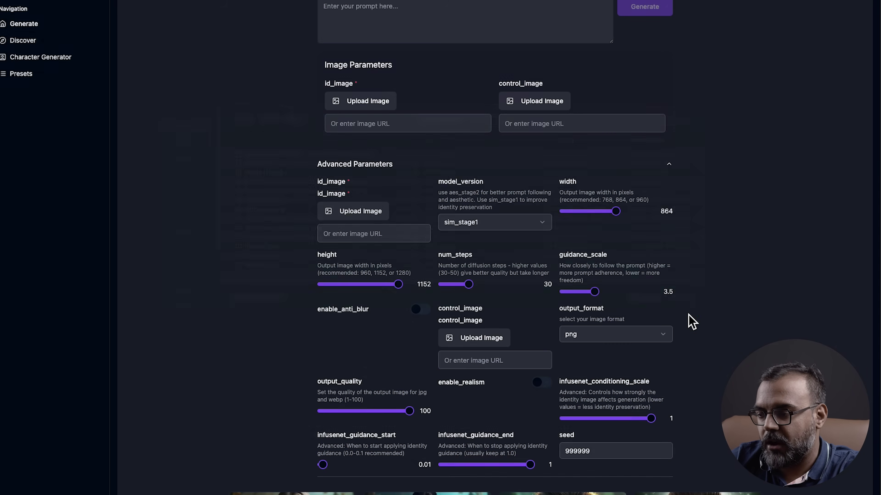
left_click(361, 211)
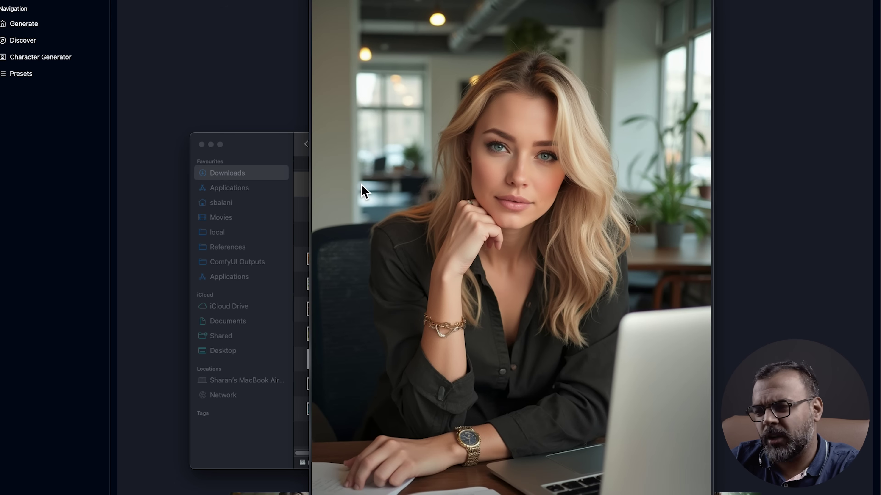
key("Escape")
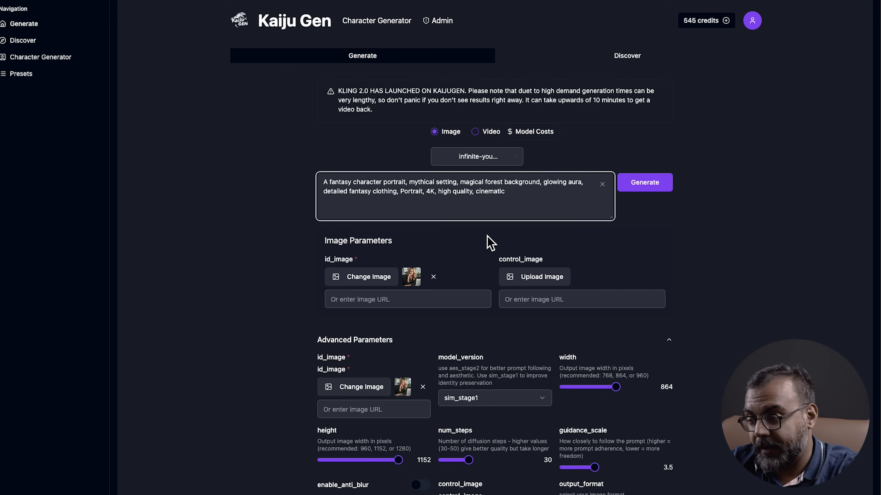
- Show the infinite-you model_version options, sim_stage1 and aes_stage2
scroll(489, 241, "down", 1)
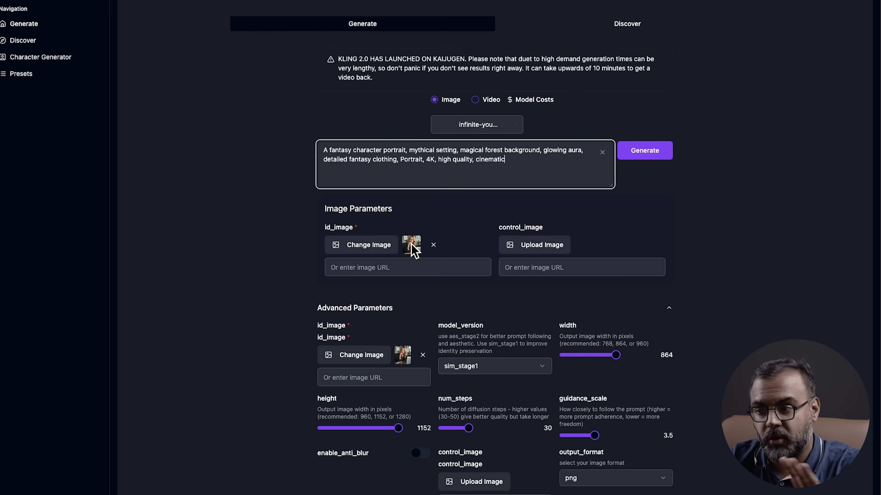
scroll(459, 272, "down", 5)
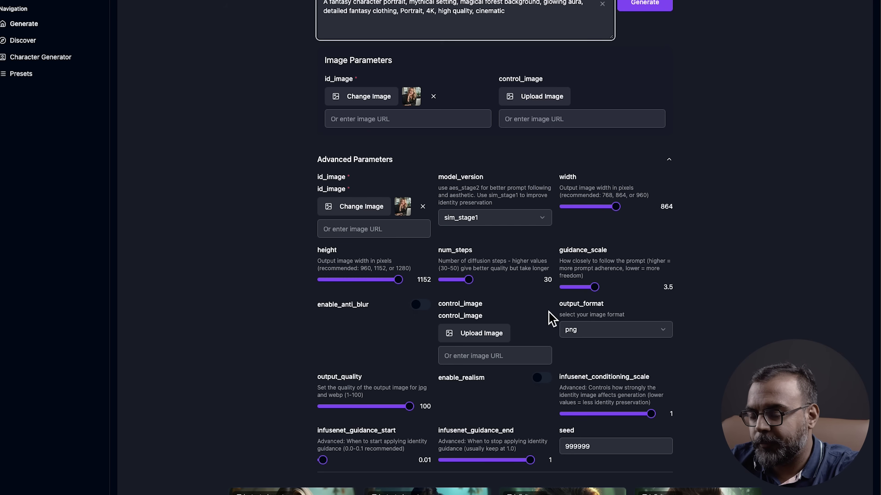
left_click(485, 219)
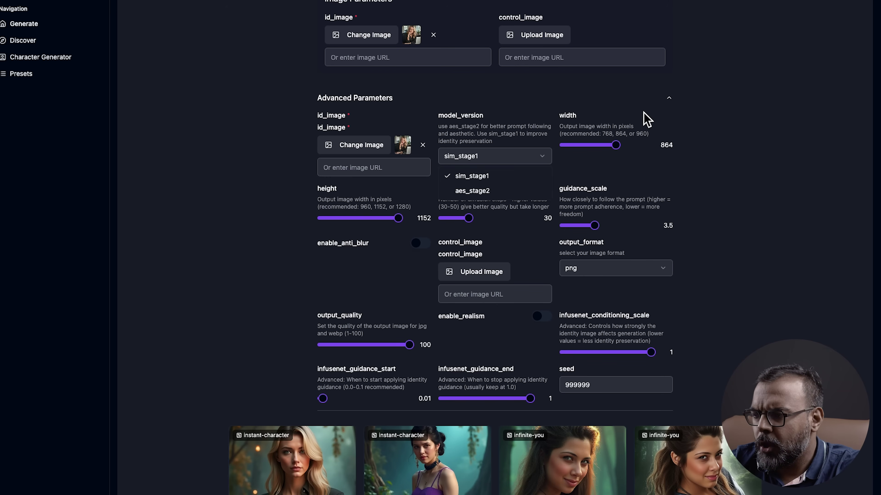
- Keep sim_stage1, then try infusenet_guidance_end at about 0.9 and guidance_start at about 0.1
left_click(470, 181)
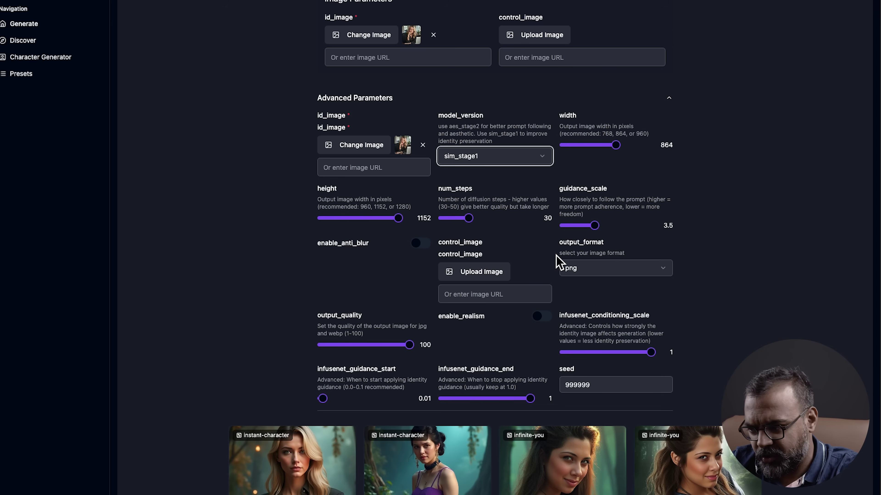
scroll(613, 285, "down", 1)
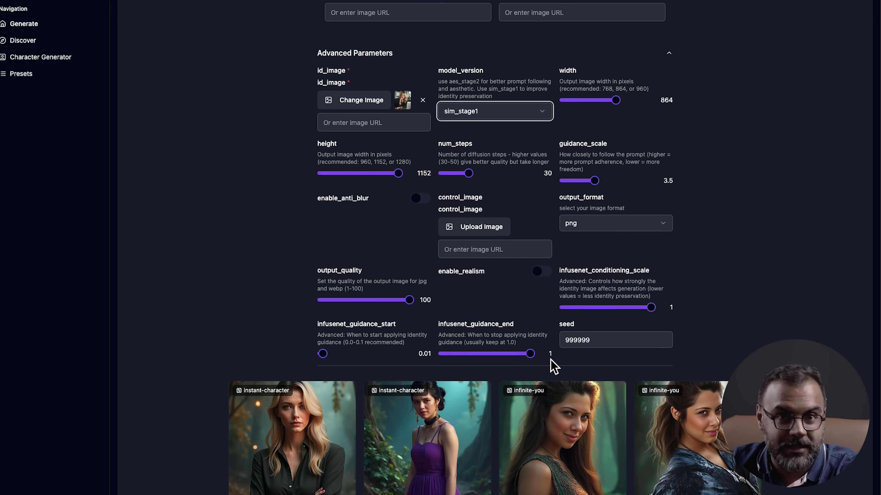
left_click_drag(533, 359, 527, 358)
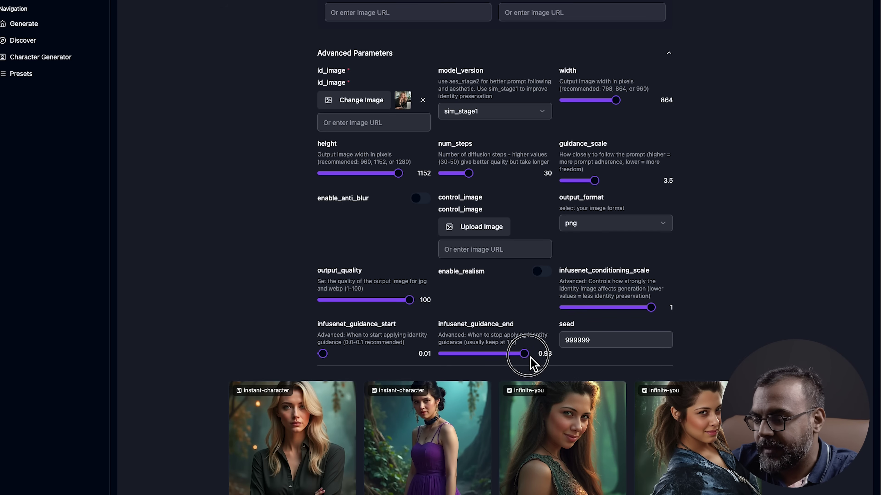
left_click_drag(325, 358, 331, 359)
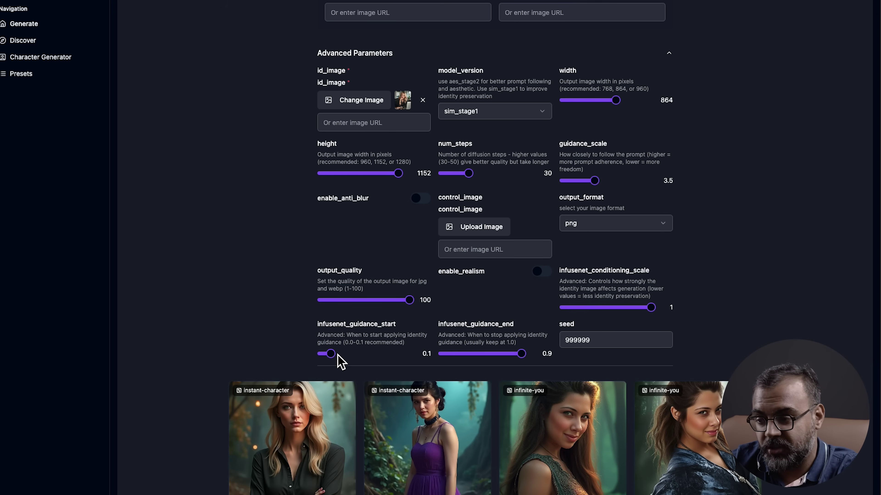
- Reset infusenet_guidance_start to 0.01 and infusenet_guidance_end to 1
left_click_drag(332, 356, 321, 354)
left_click_drag(520, 354, 540, 354)
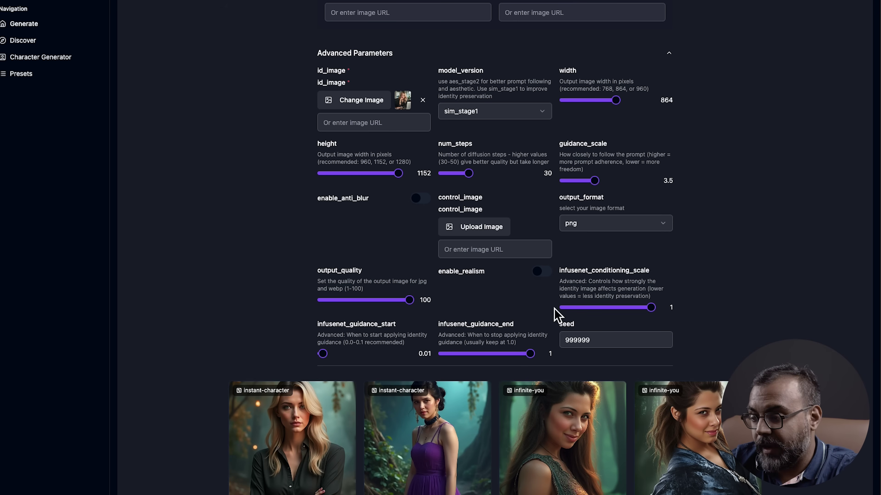
scroll(379, 350, "up", 5)
scroll(584, 305, "down", 3)
scroll(583, 304, "down", 3)
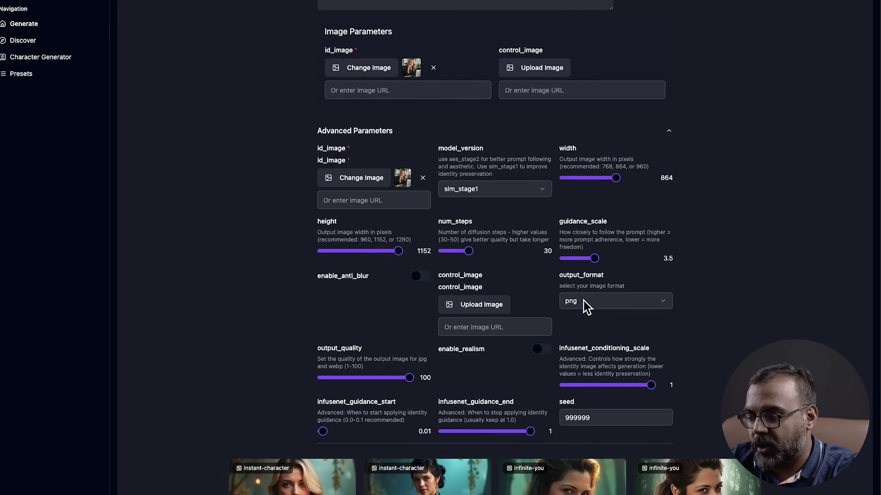
scroll(584, 305, "up", 1)
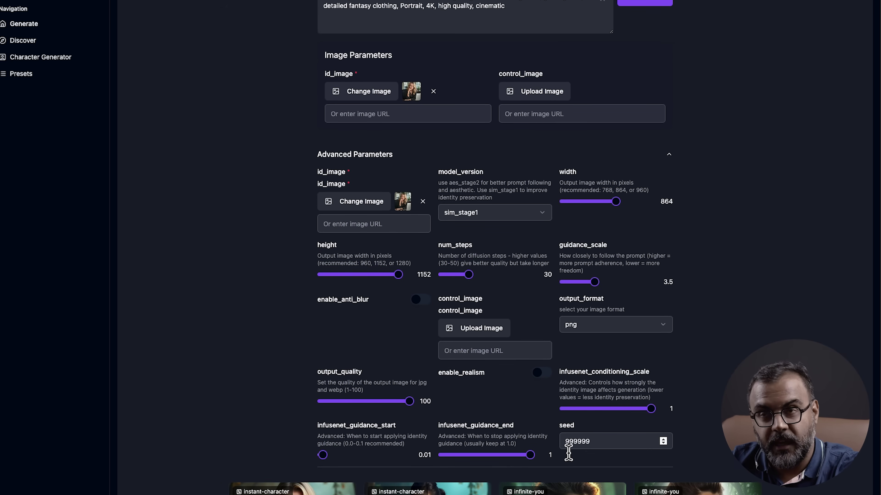
- Generate the infinite-you fantasy portrait and check its Processing tile in the gallery
scroll(606, 329, "up", 5)
left_click(647, 219)
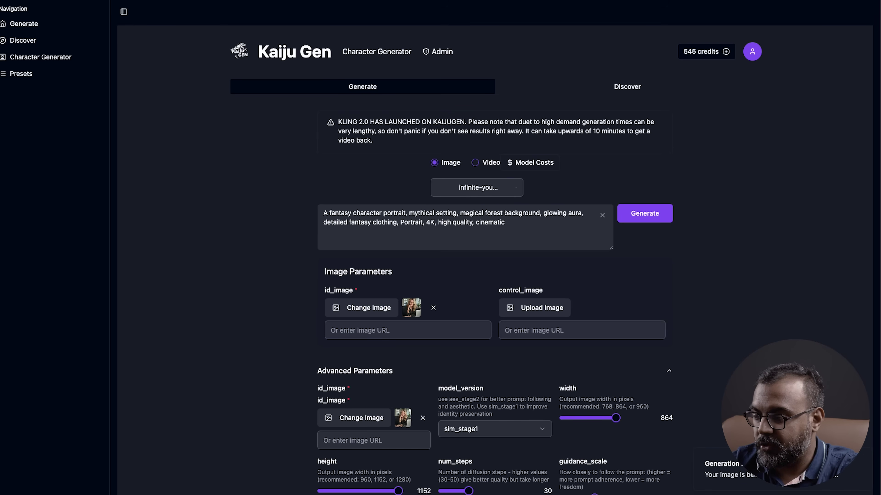
scroll(324, 478, "down", 10)
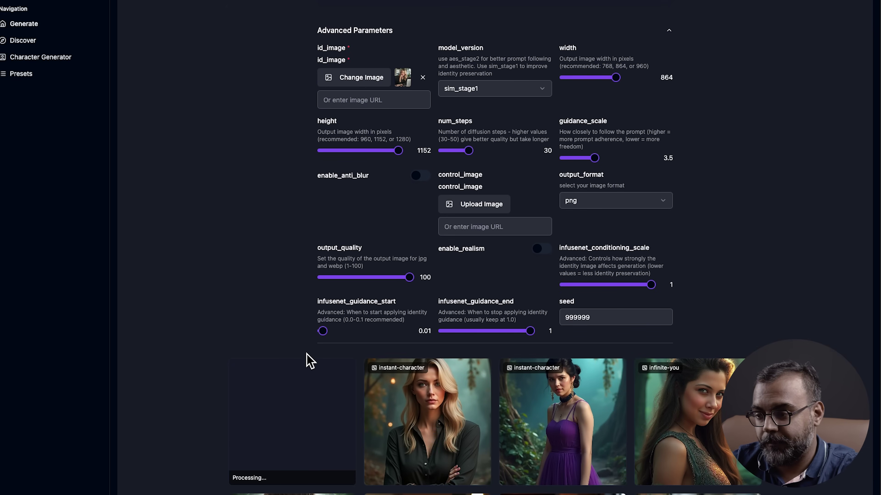
scroll(307, 361, "up", 5)
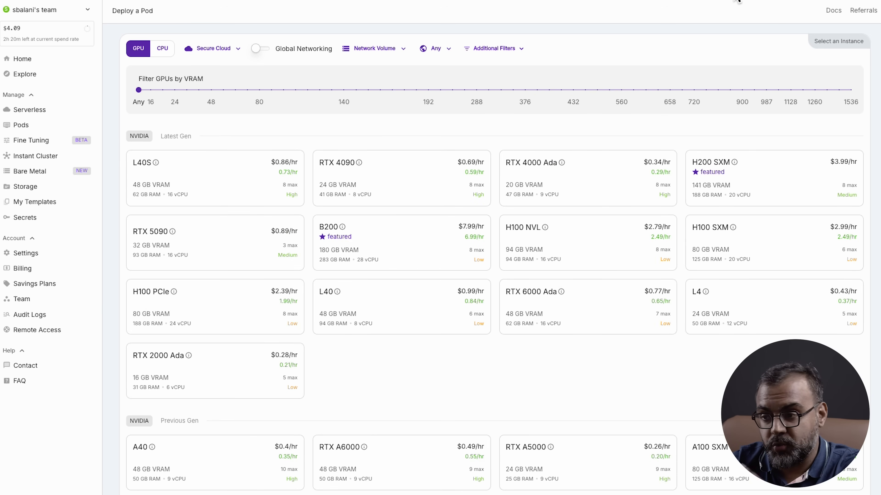
- Select the A100 PCIe GPU ($1.64/hr) and reveal the template's public environment variables
scroll(612, 239, "down", 5)
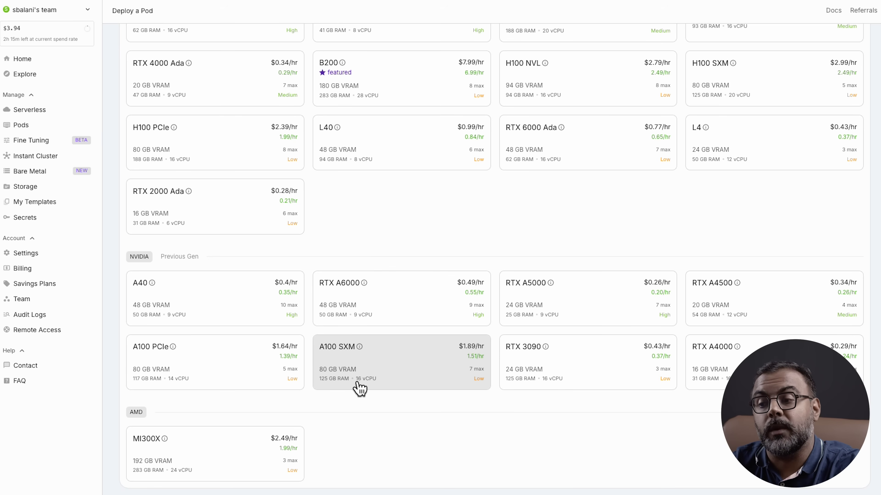
left_click(360, 385)
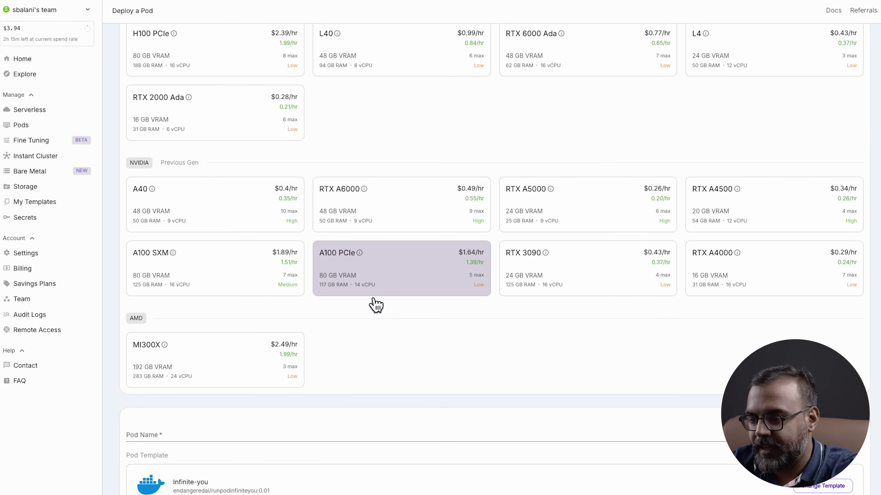
scroll(371, 305, "down", 8)
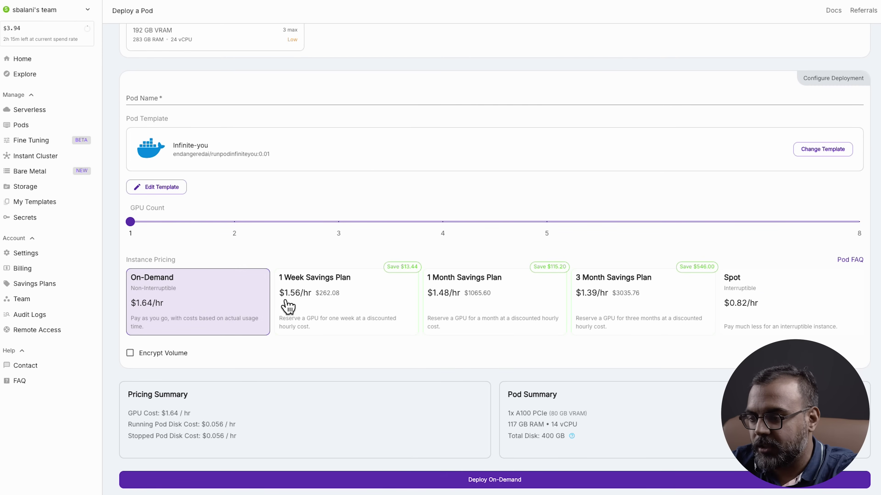
left_click(178, 197)
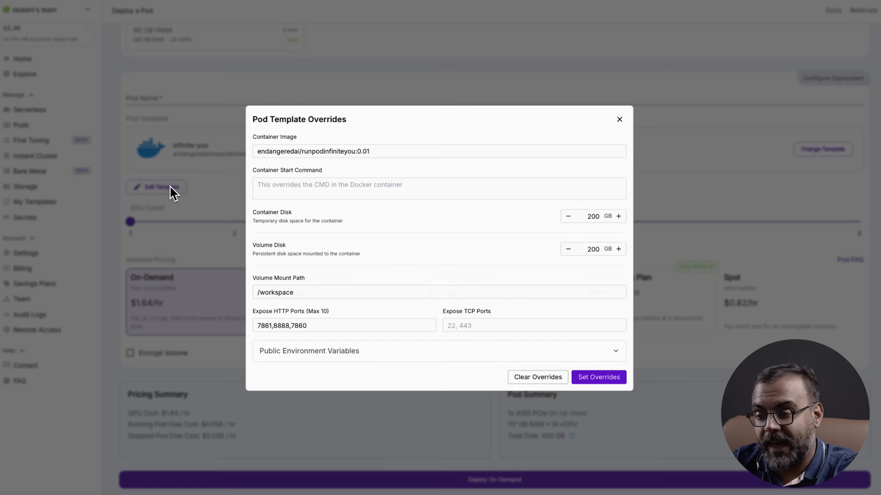
left_click(361, 356)
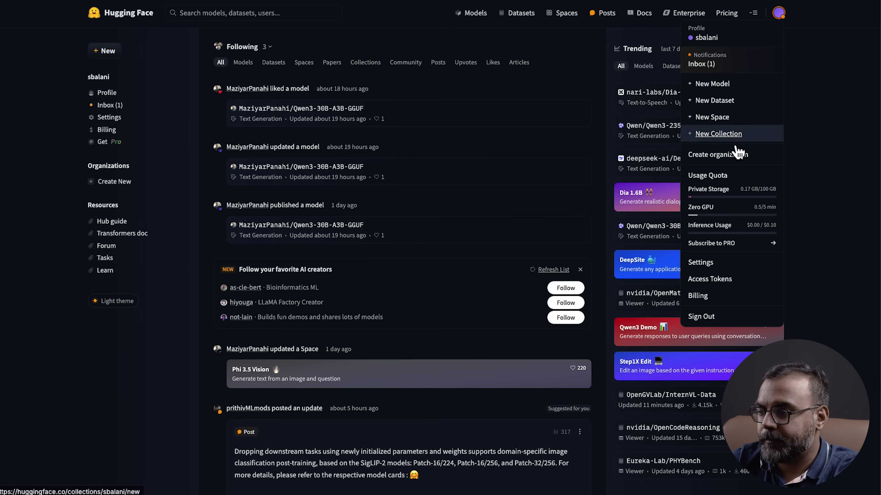
- Create a Read access token named runpod222 in Hugging Face and copy its value
left_click(714, 279)
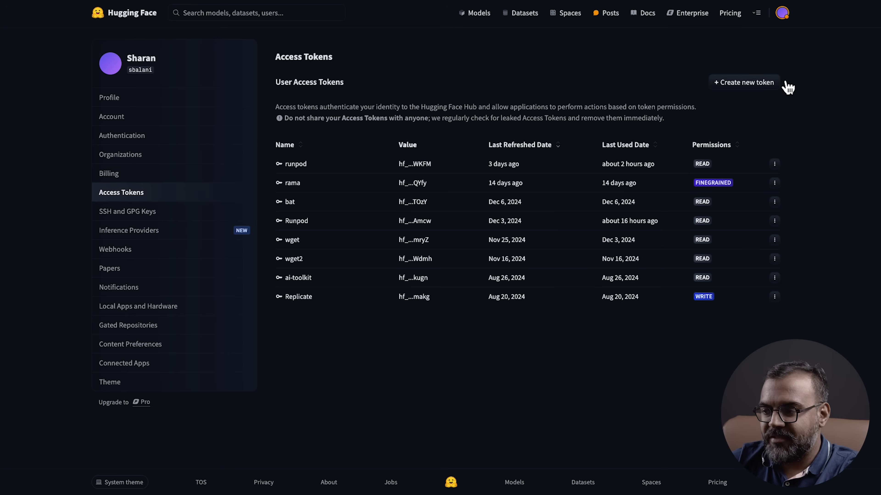
left_click(760, 87)
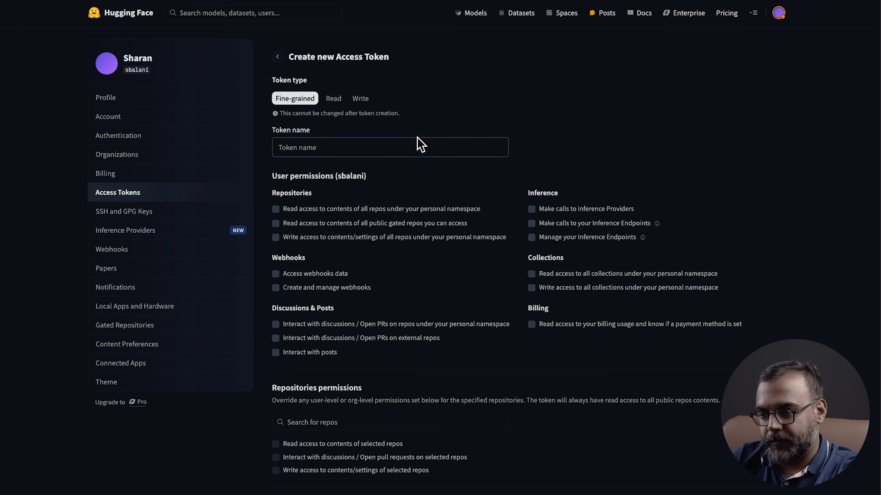
left_click(404, 149)
left_click(336, 101)
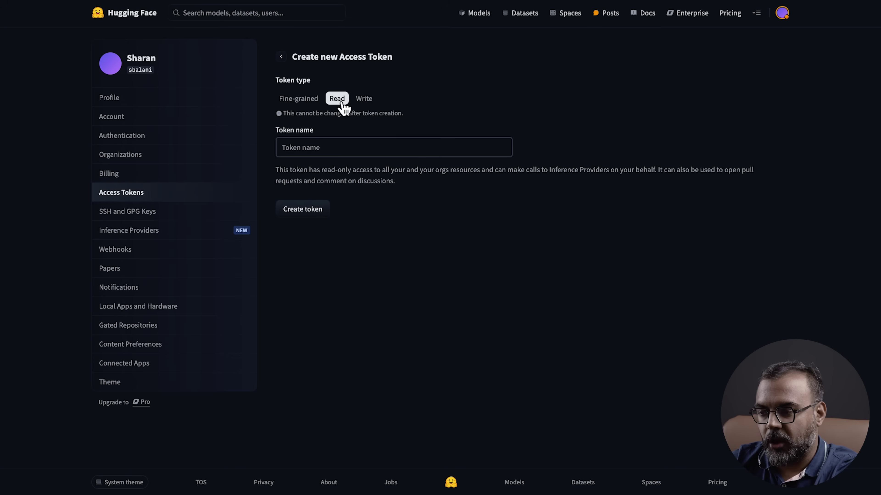
left_click(315, 155)
type("runpod")
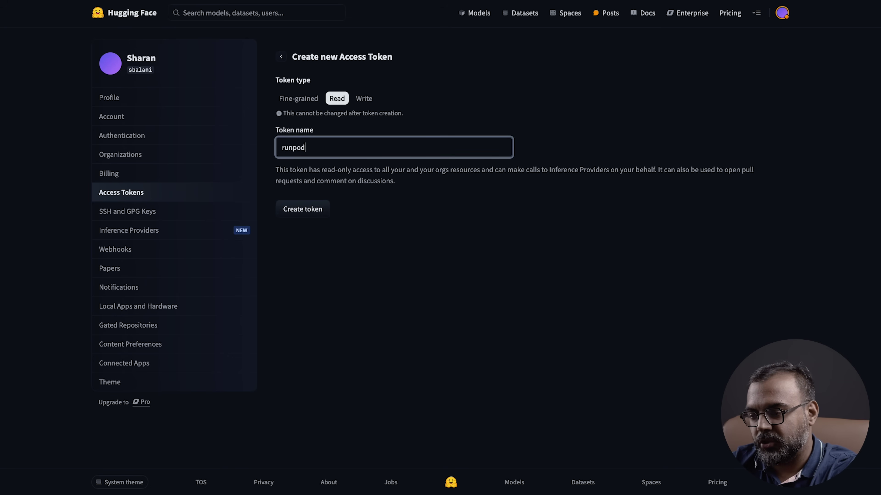
type("222")
left_click(301, 208)
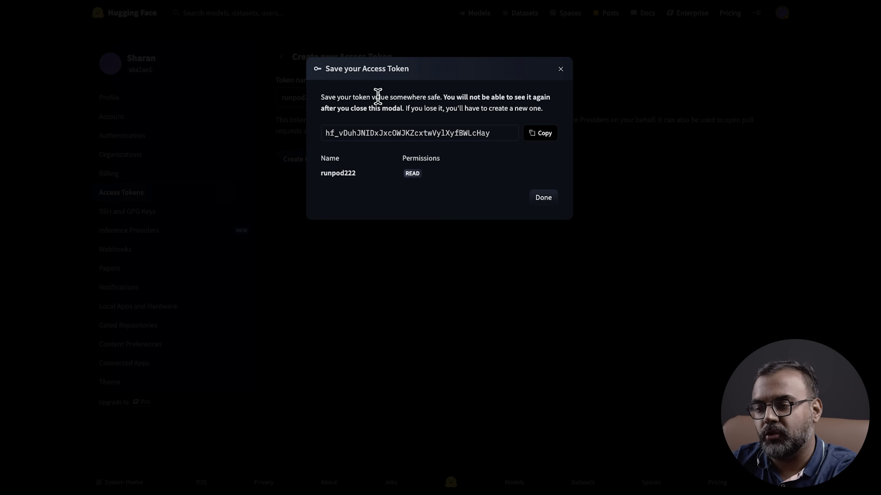
left_click(544, 135)
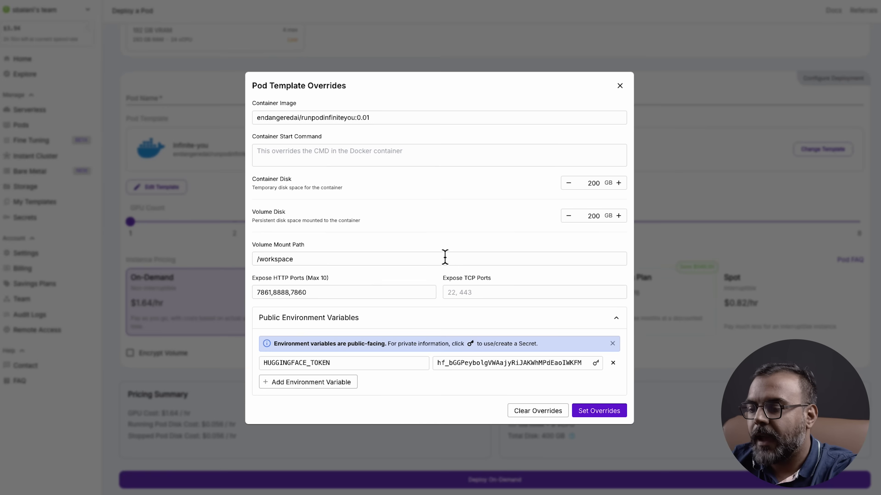
left_click(485, 370)
- Paste the new token into HUGGINGFACE_TOKEN and open the FLUX.1-dev model page in a new tab
key("ctrl+a")
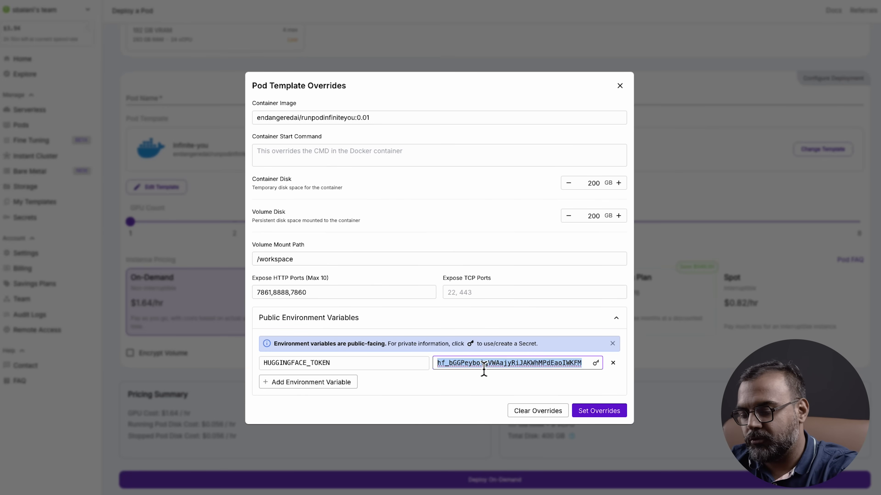
key("ctrl+v")
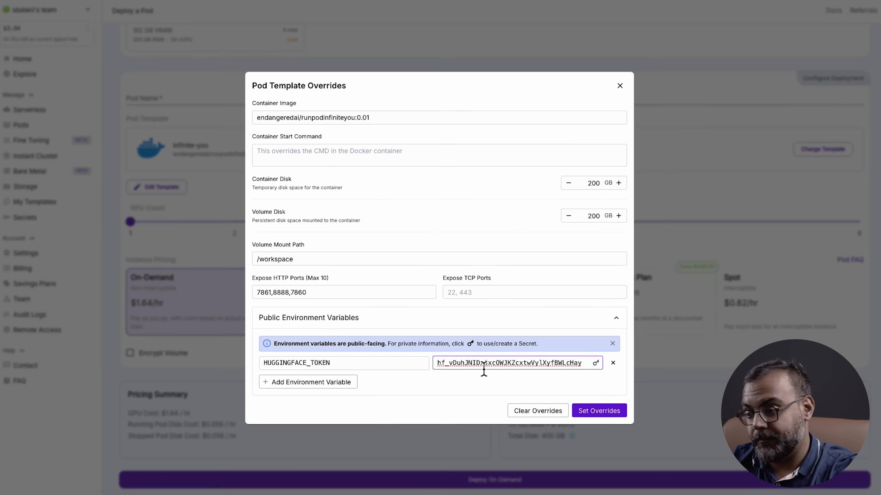
key("ctrl+t")
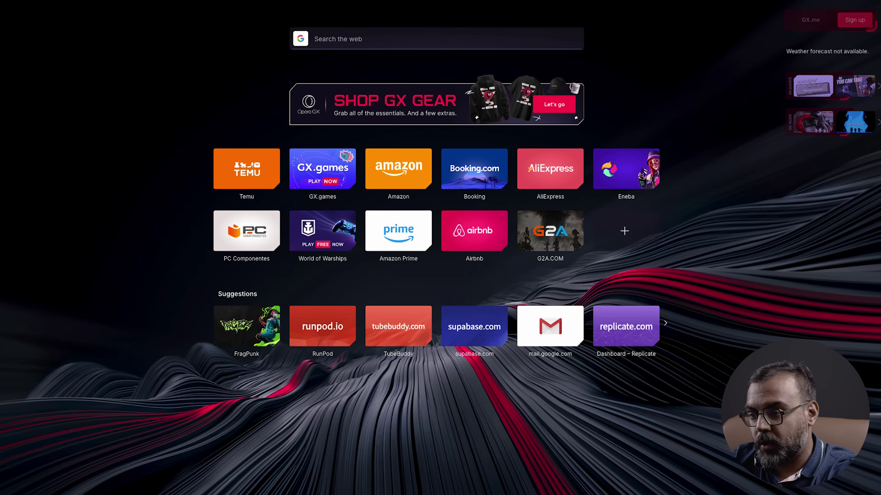
type("huggin")
key("Return")
type("flux")
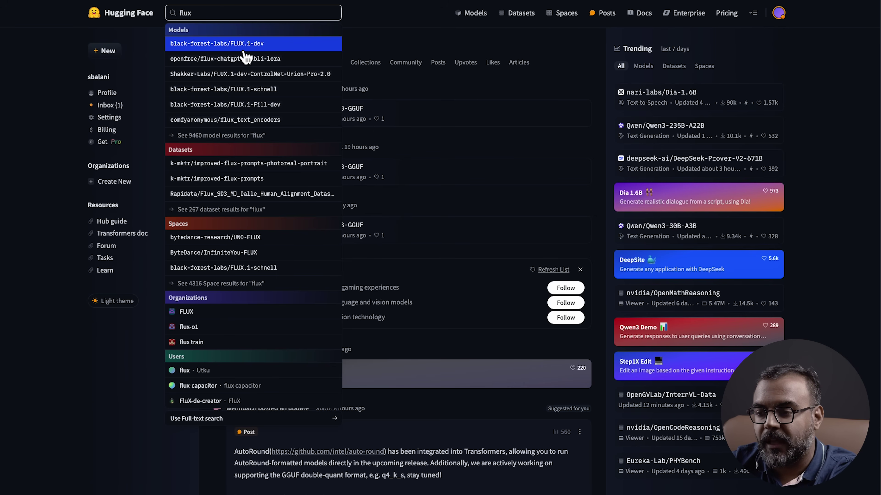
key("Return")
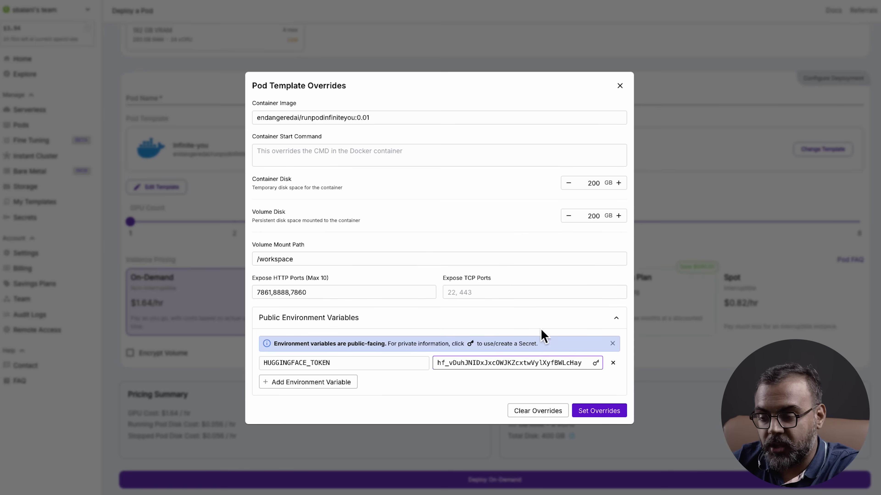
- Apply the template overrides and deploy the Infinite-you pod on-demand
left_click(612, 416)
scroll(485, 458, "down", 1)
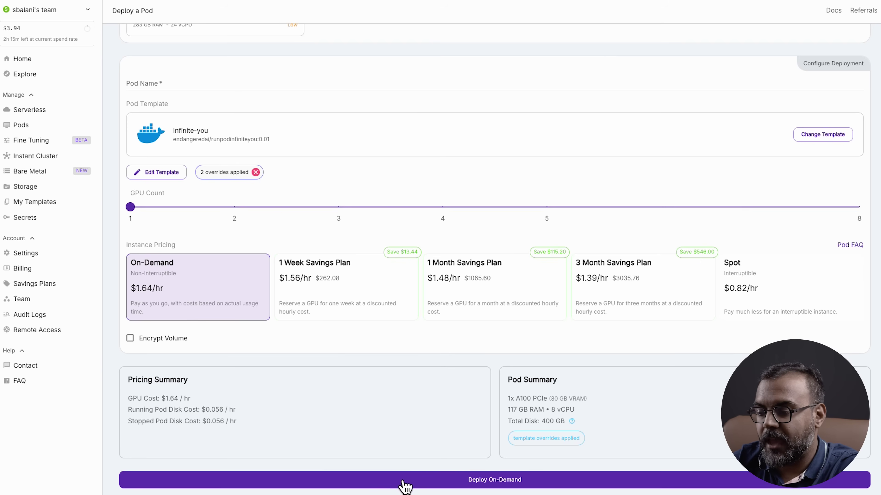
left_click(427, 485)
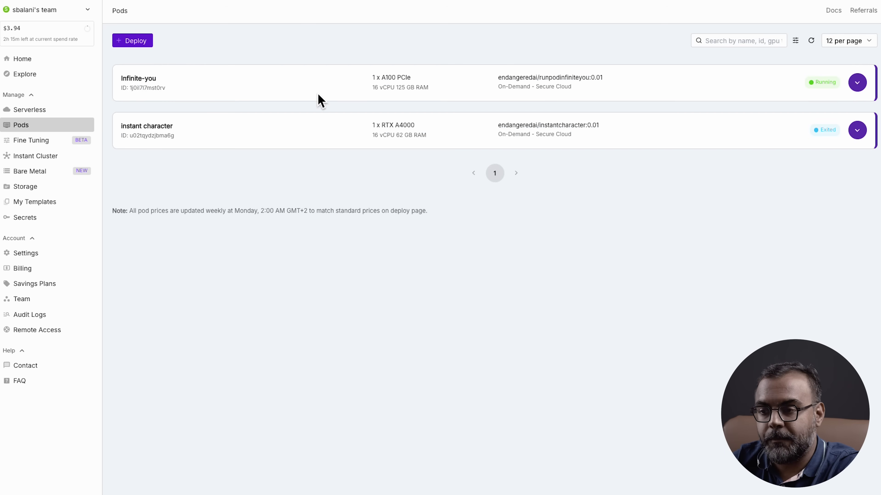
- Review the Infinite-you pod's container logs, then open its HTTP service on port 7860
left_click(857, 82)
left_click(174, 257)
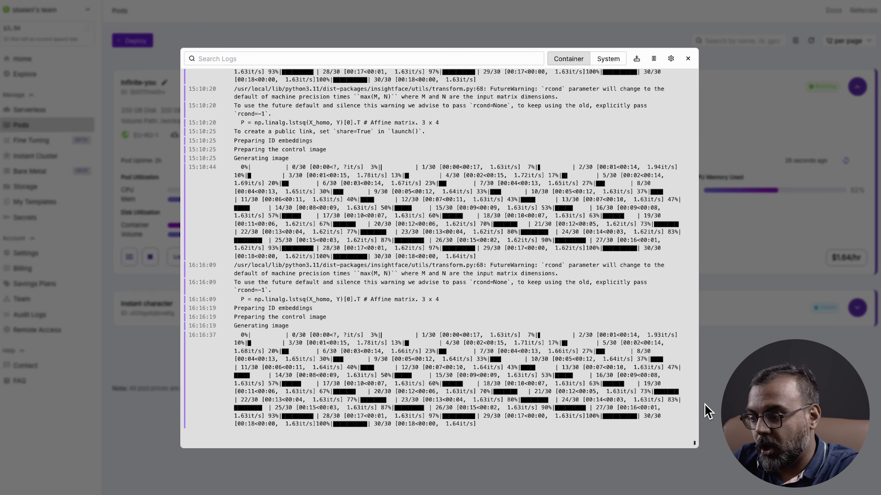
left_click_drag(694, 442, 695, 385)
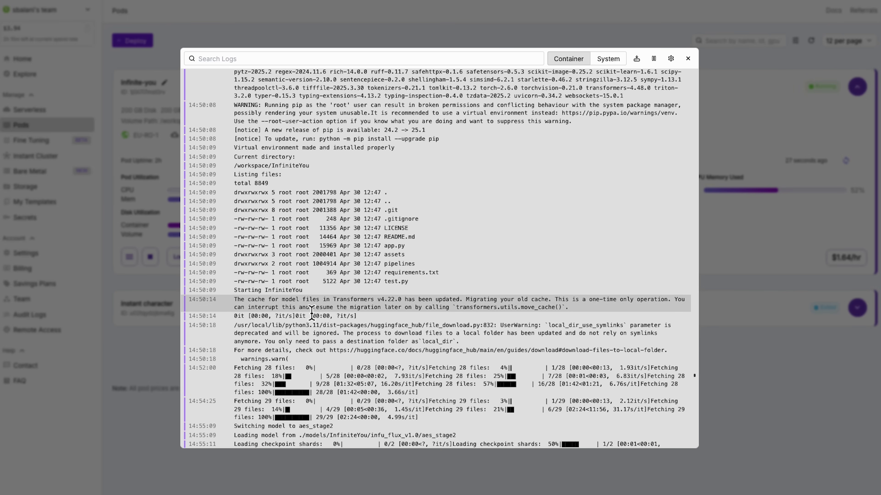
left_click(779, 350)
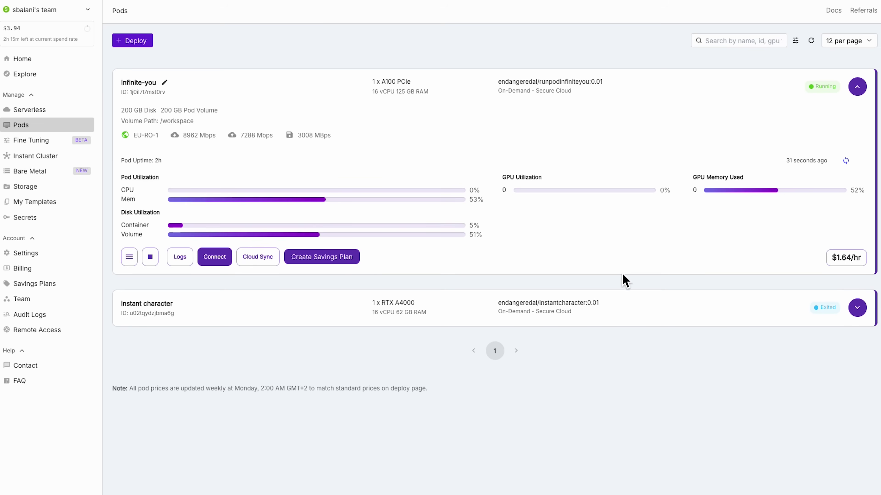
left_click(211, 261)
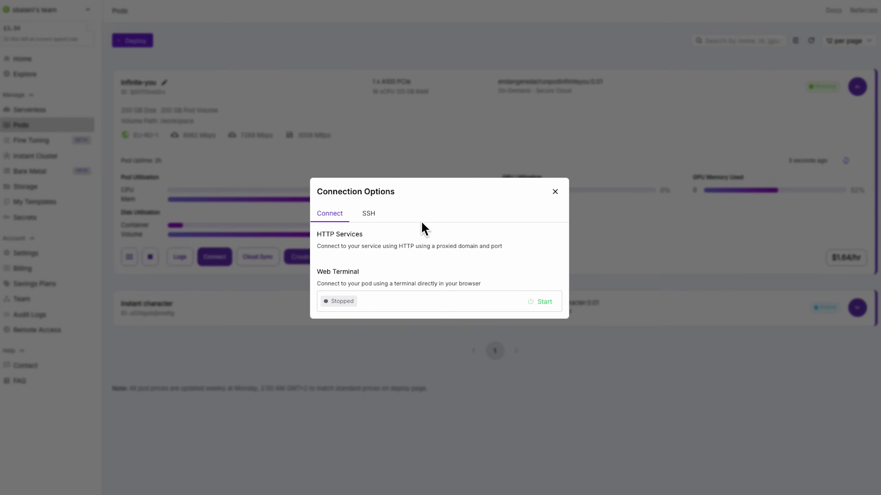
left_click(457, 229)
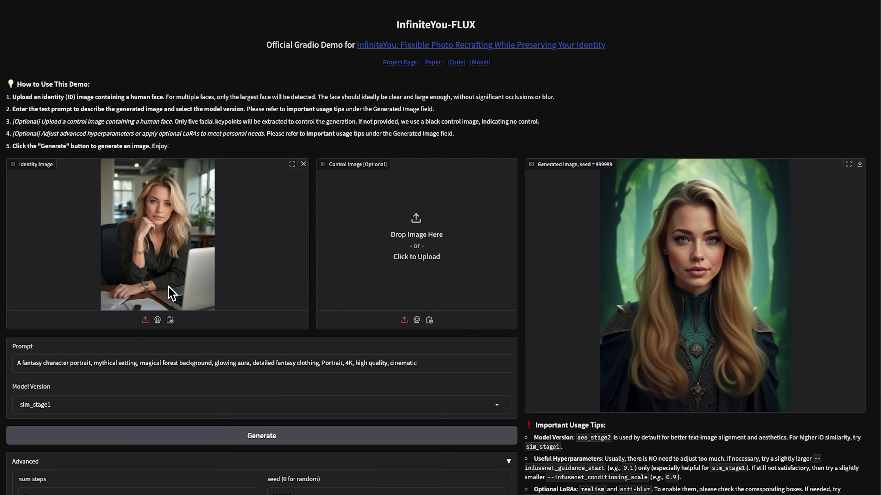
- Scroll the Gradio demo to review the fantasy portrait's prompt and generation parameters
scroll(231, 360, "down", 6)
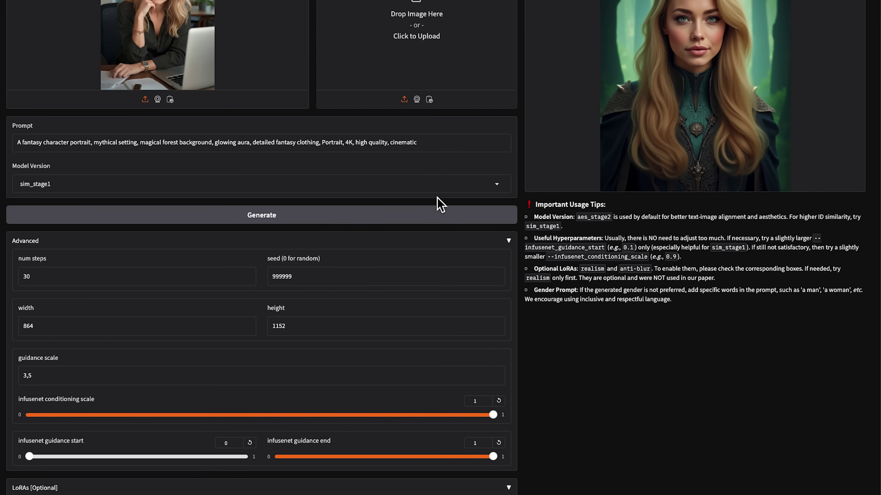
scroll(437, 203, "up", 4)
scroll(440, 204, "up", 1)
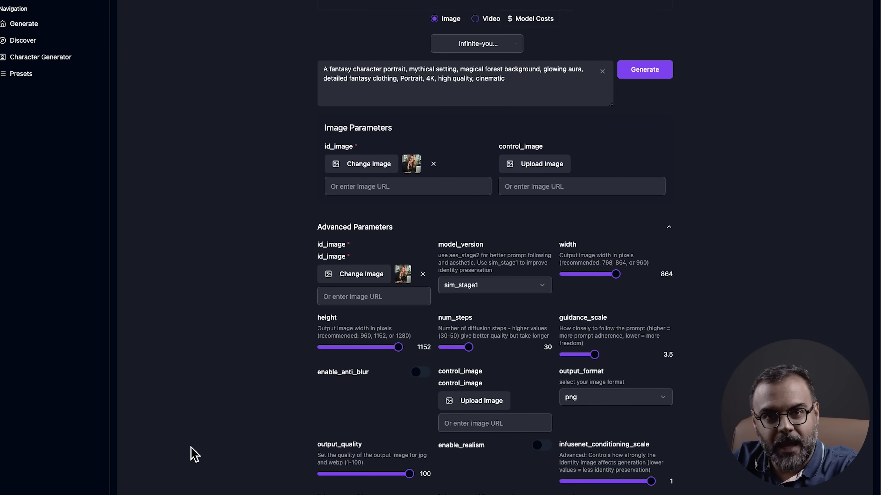
- Open the empty 'untitled folder' in a Finder window and bring it to the front
left_click(534, 164)
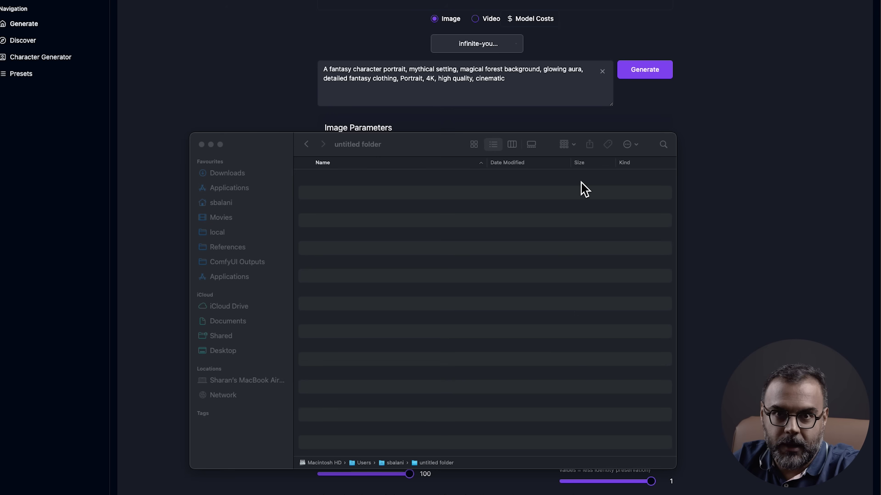
left_click(584, 189)
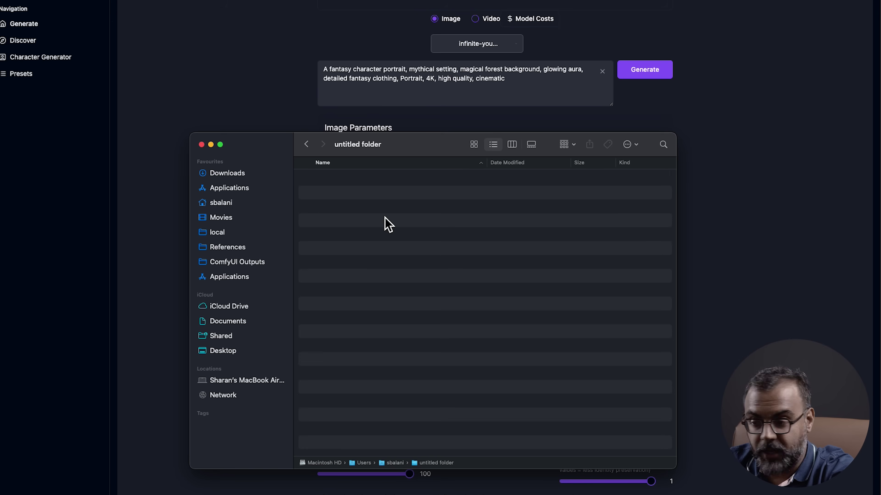
- Show the context actions for 'untitled folder' in the Finder path bar
right_click(421, 464)
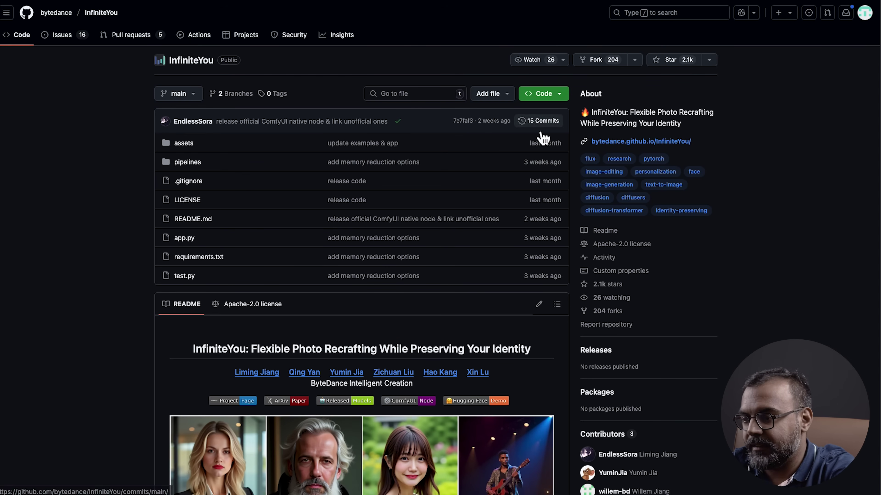
- Copy InfiniteYou's HTTPS clone URL from GitHub's Code menu and type 'git clone' in Terminal
left_click(559, 93)
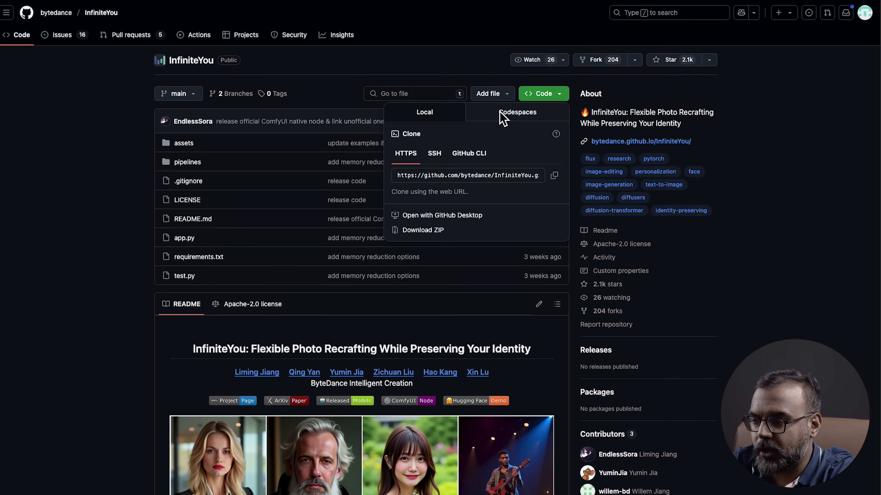
left_click(555, 176)
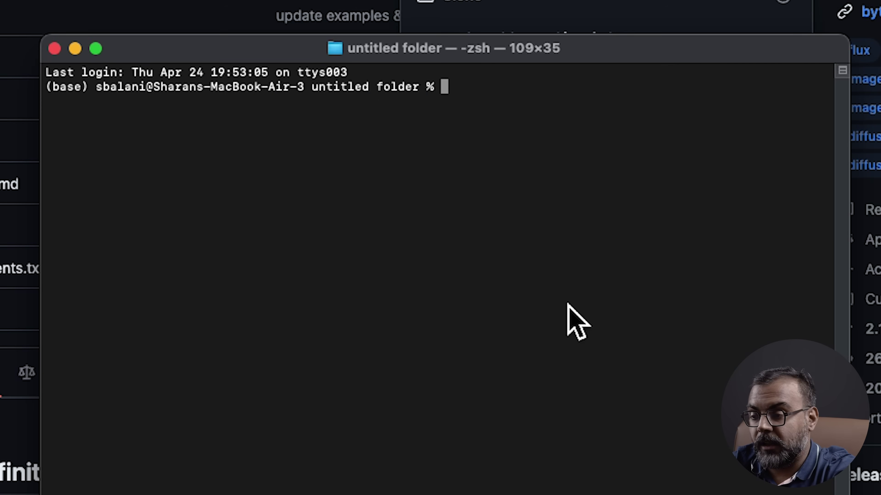
type("git ")
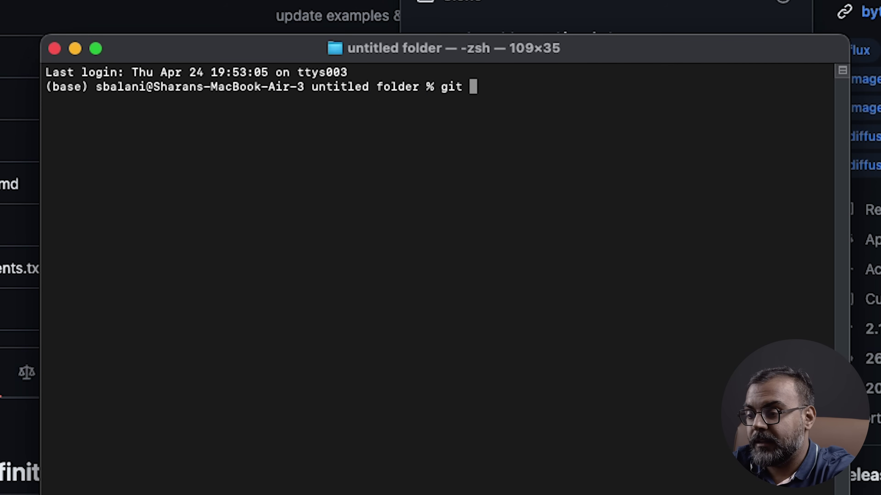
type("clone")
- Paste the URL to clone InfiniteYou, inspect the cloned folder, and cd into infiniteyou
key("super+v")
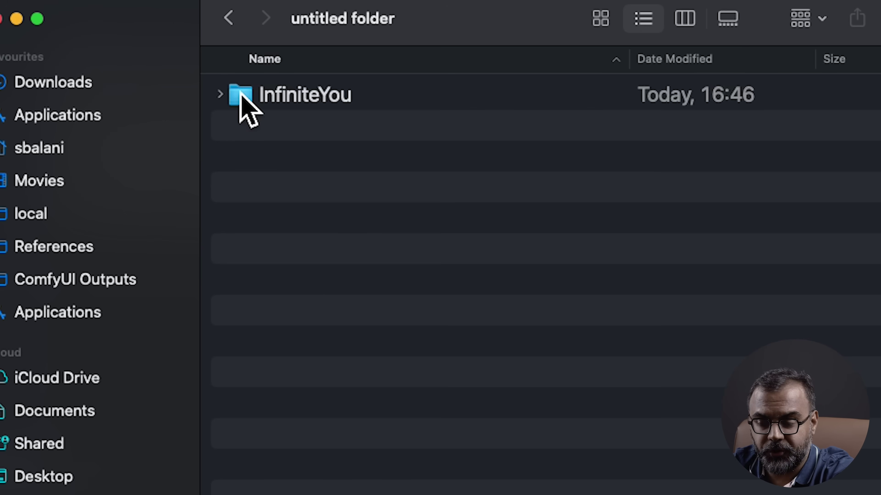
double_click(240, 99)
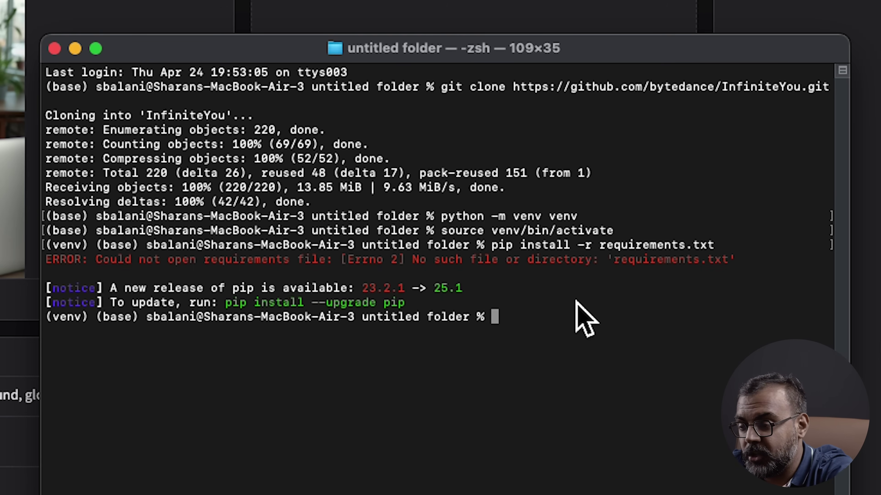
type("cd")
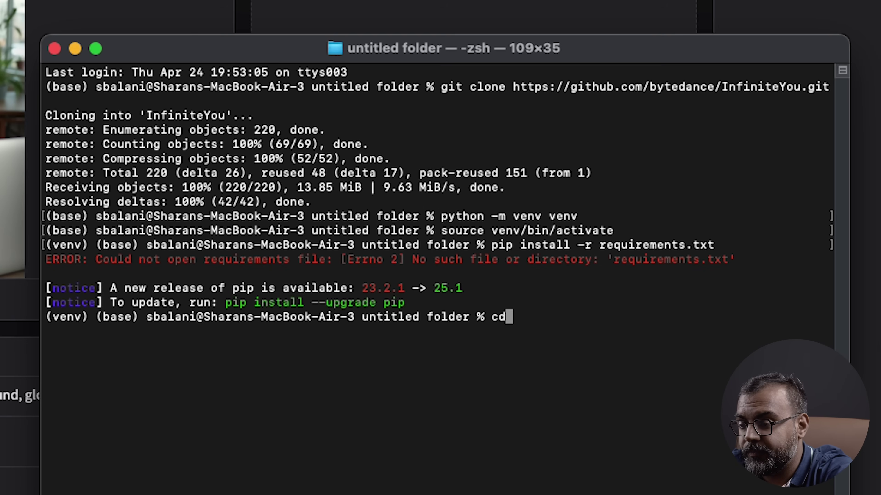
type(" infiniteyou")
key("Return")
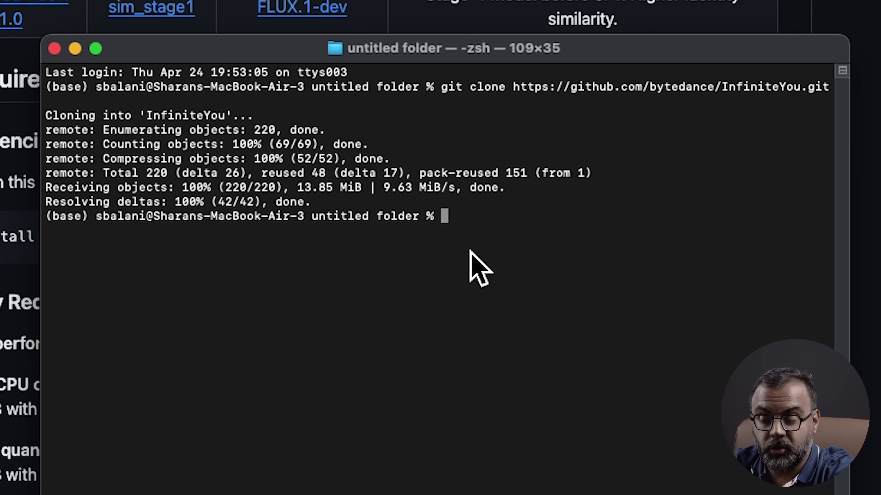
- Run 'python -m venv venv' and 'source venv/bin/activate' to create and activate the environment
type("python -m")
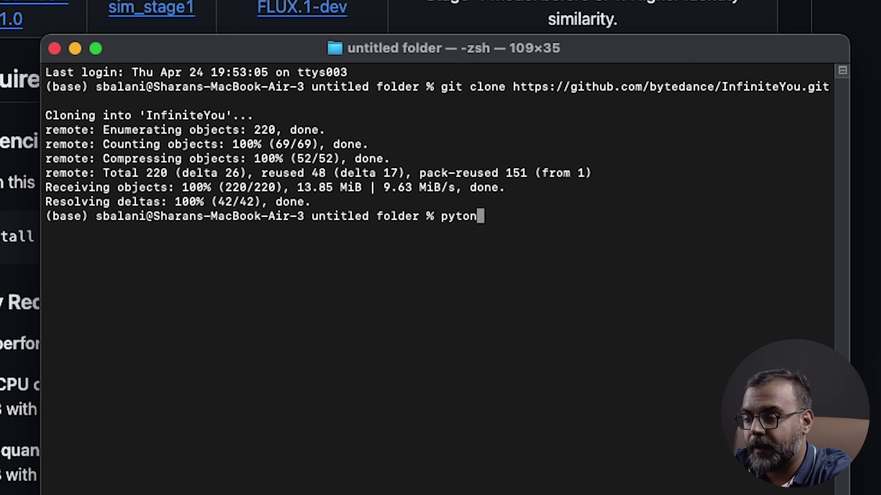
type(" venv venv")
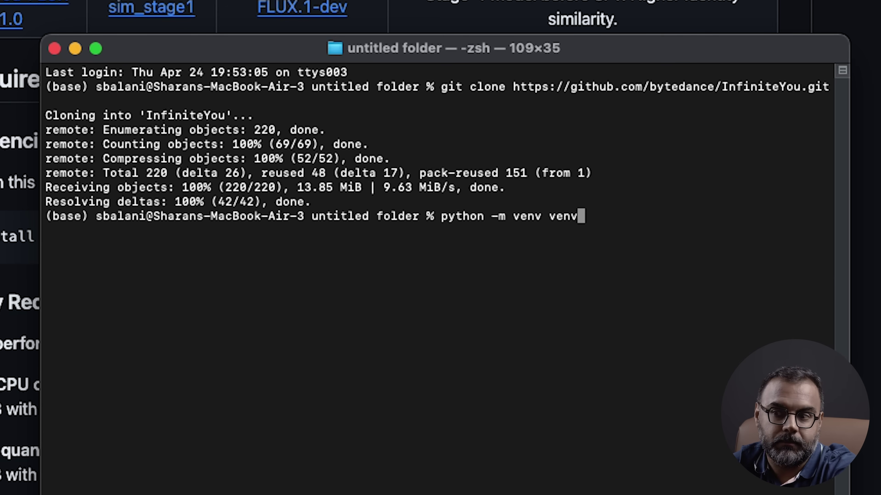
key("Return")
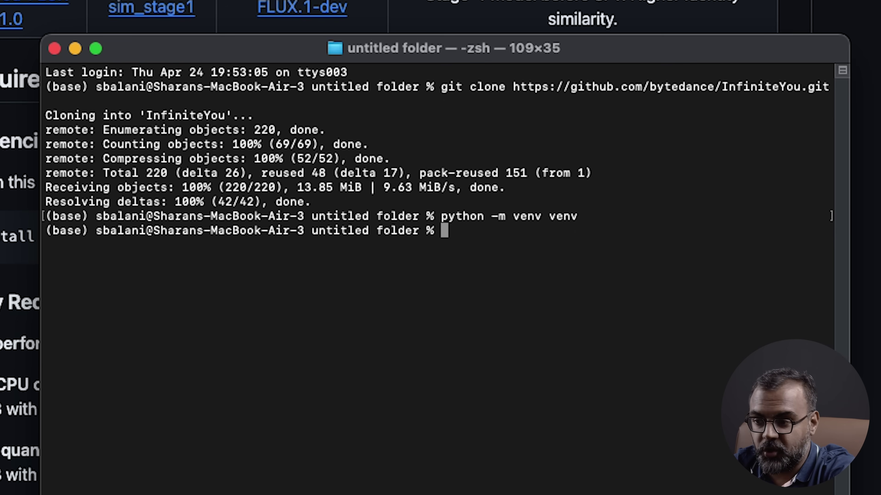
type("source venv")
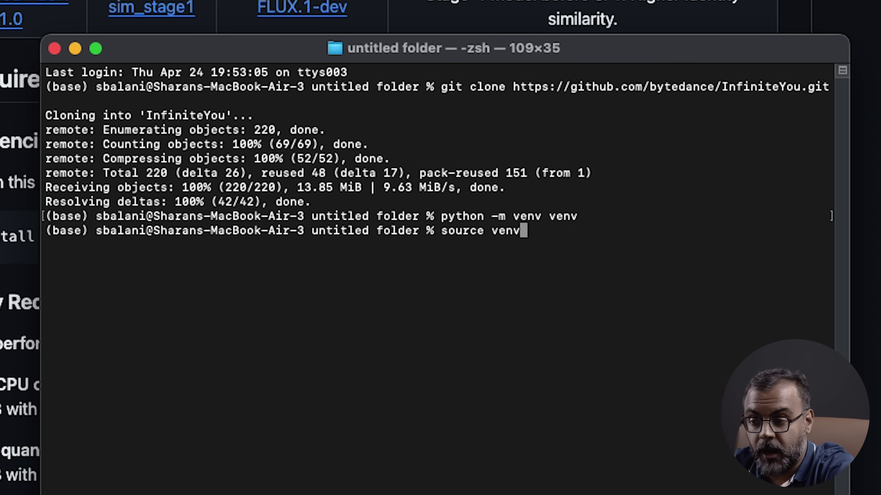
type("/bin")
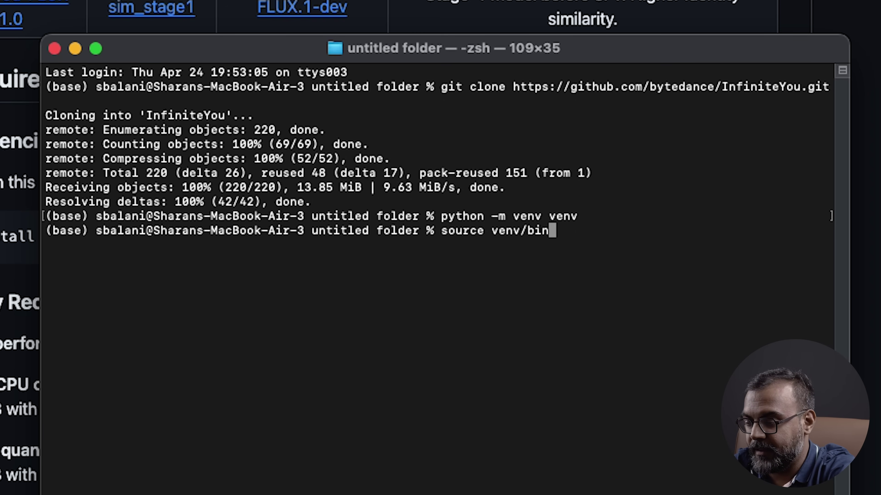
type("/activate")
key("Return")
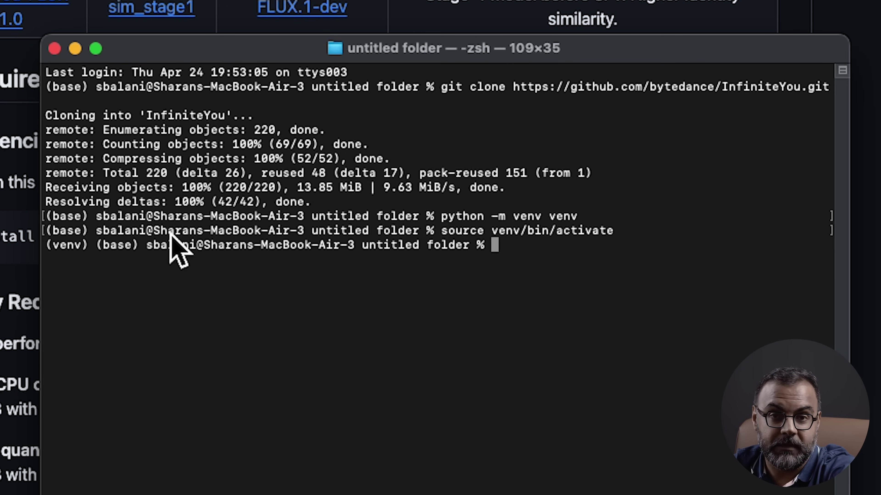
- Paste the Windows activation command for comparison, then clear it from the prompt
key("super+v")
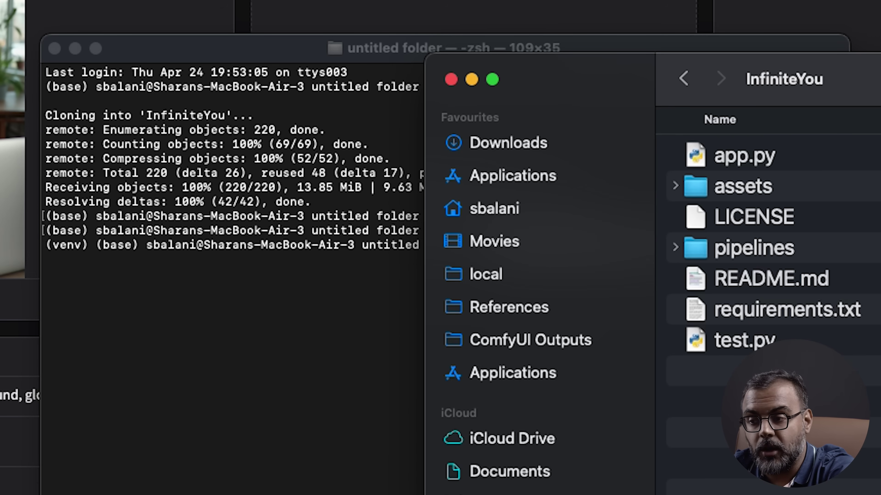
left_click_drag(754, 95, 878, 50)
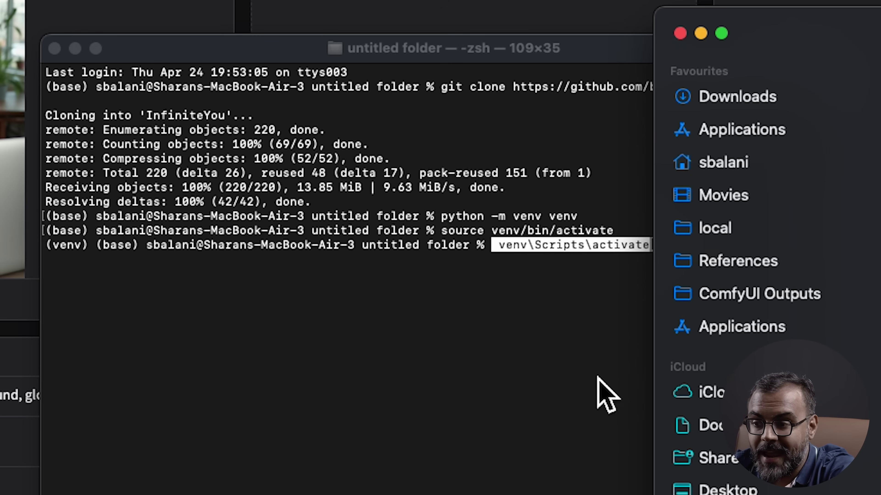
left_click(571, 391)
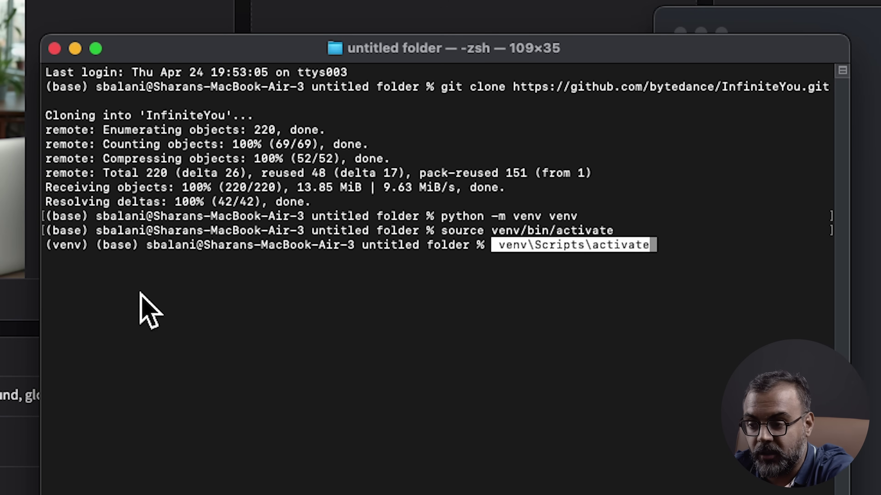
left_click(444, 327)
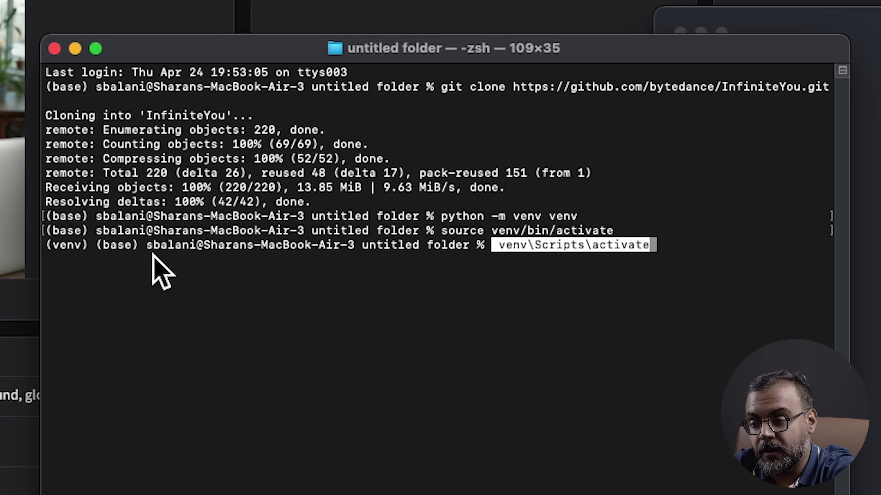
left_click(660, 265)
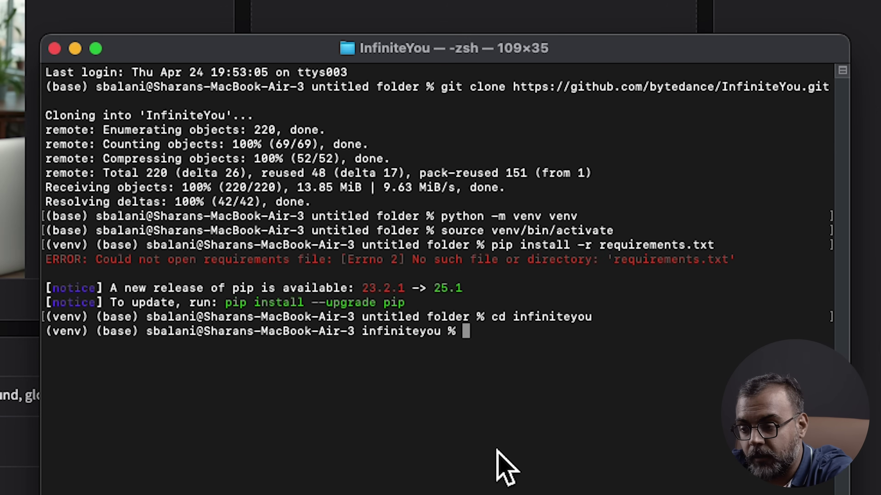
- List the infiniteyou folder with ls to confirm requirements.txt, then run 'pip install -r requirements.txt'
type("pip i")
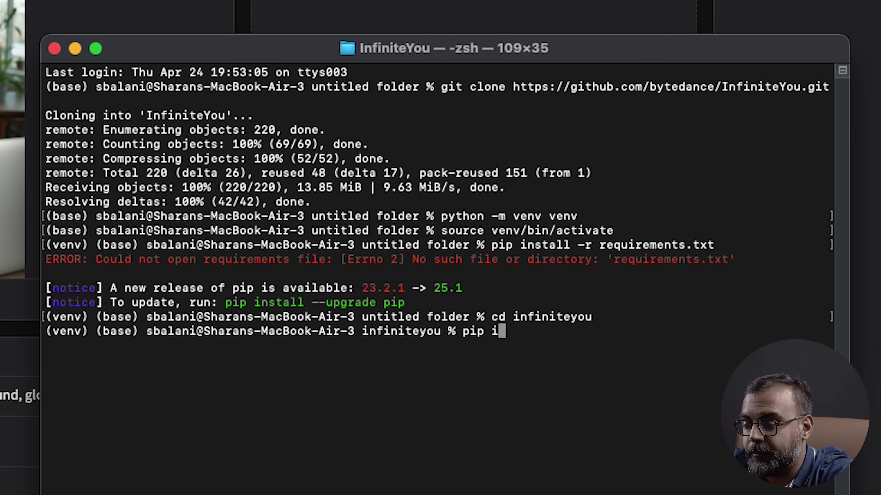
type("nstall -r requi")
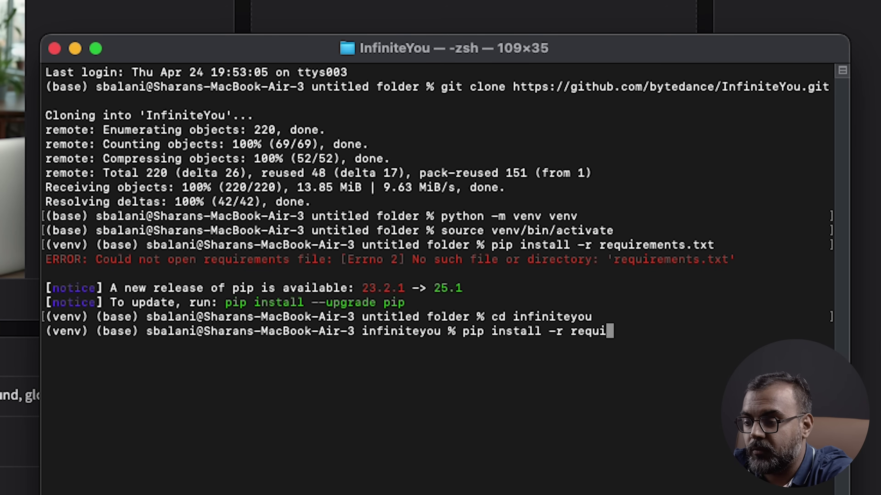
type("rements.txt")
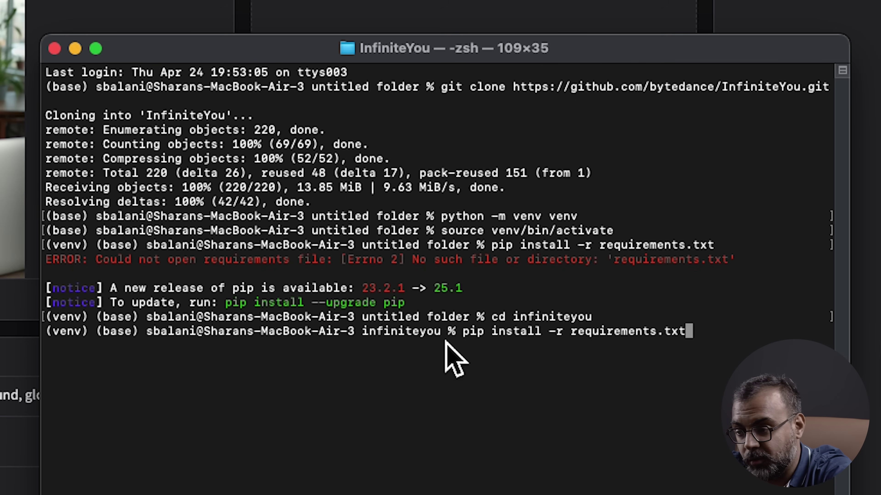
key("BackSpace")
key("BackSpace")
key("BackSpace")
key("BackSpace")
key("BackSpace")
key("BackSpace")
key("BackSpace")
key("BackSpace")
key("BackSpace")
key("BackSpace")
key("BackSpace")
key("BackSpace")
key("BackSpace")
key("BackSpace")
key("BackSpace")
key("BackSpace")
key("BackSpace")
key("BackSpace")
key("BackSpace")
key("BackSpace")
type("l")
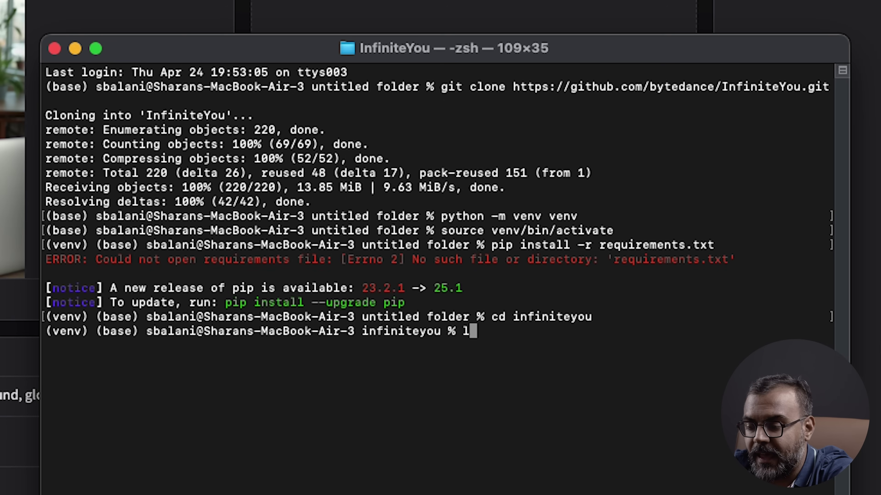
type("s")
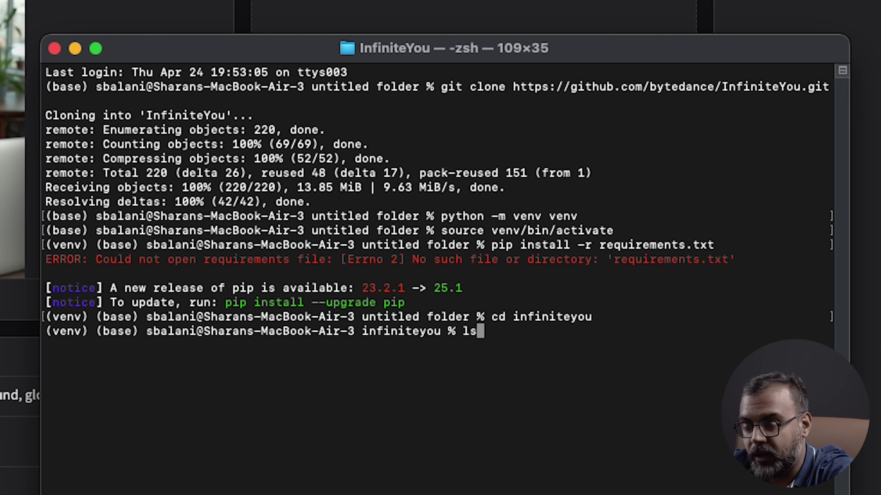
key("BackSpace")
key("BackSpace")
type("dir")
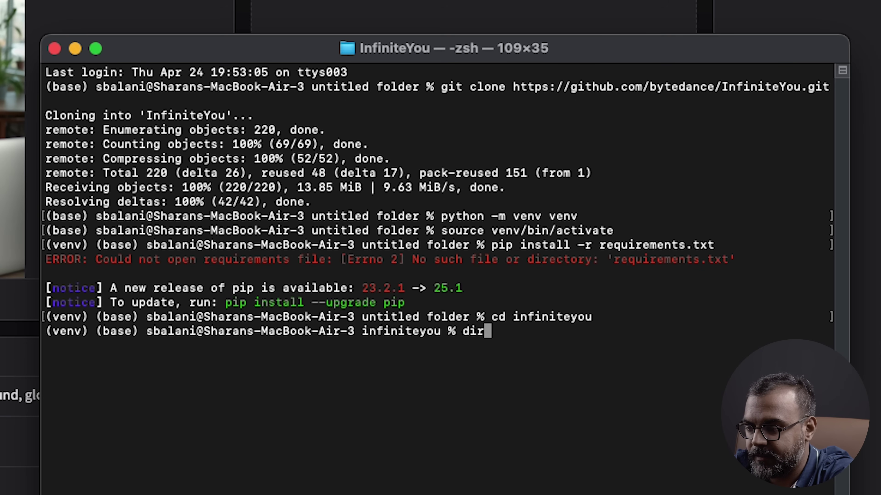
key("BackSpace")
key("BackSpace")
key("BackSpace")
type("ls")
key("Return")
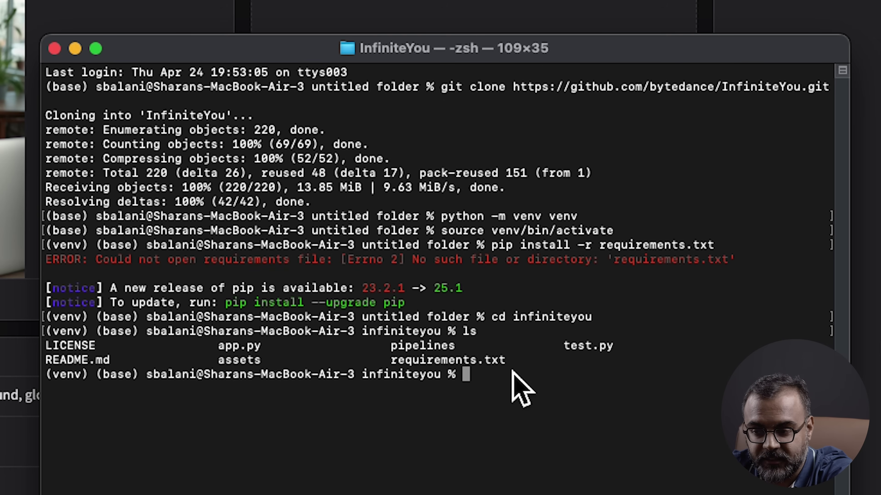
type("pi")
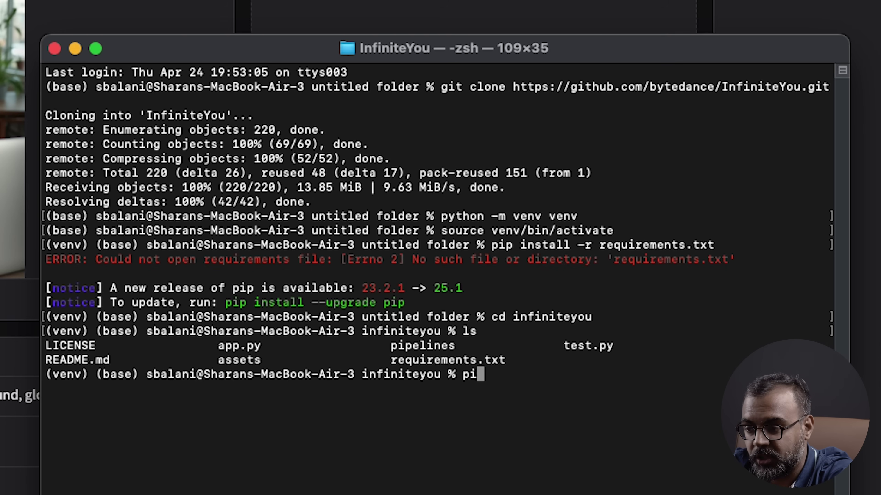
type("p install -r requirements.tx")
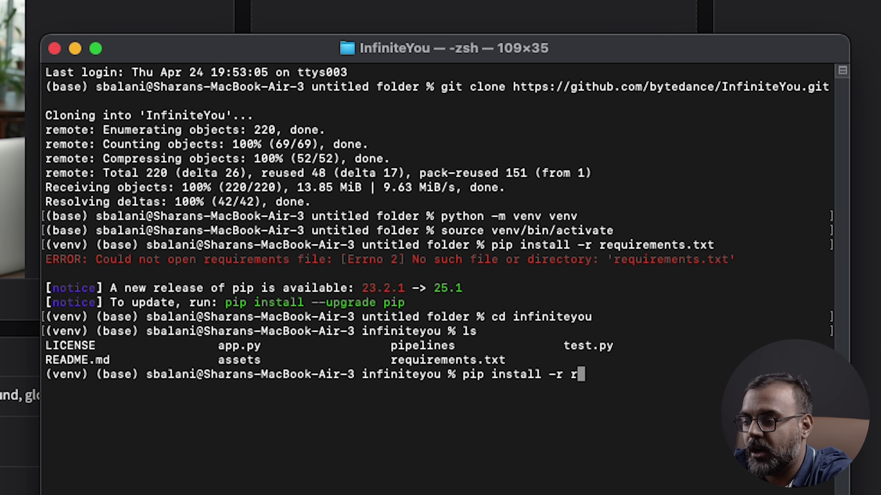
type("t")
key("Return")
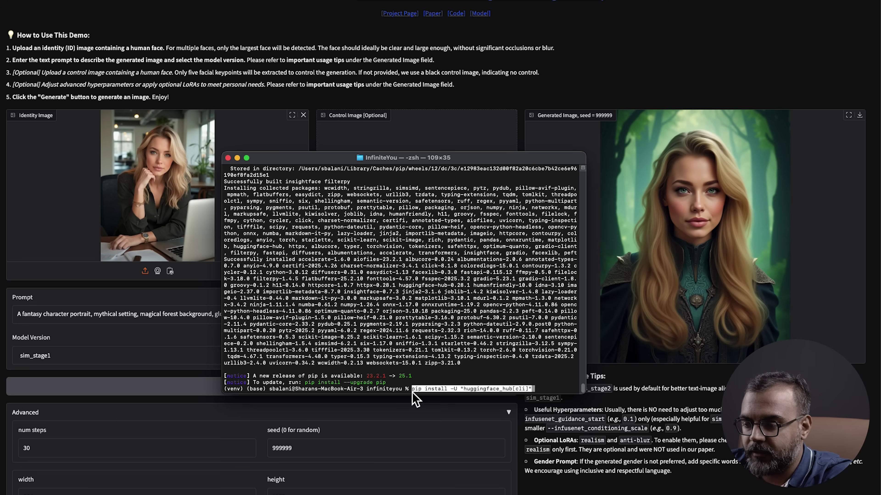
- Paste and run pip install -U "huggingface_hub[cli]"
type("pip install -U \"huggingface_hub[cli]\"")
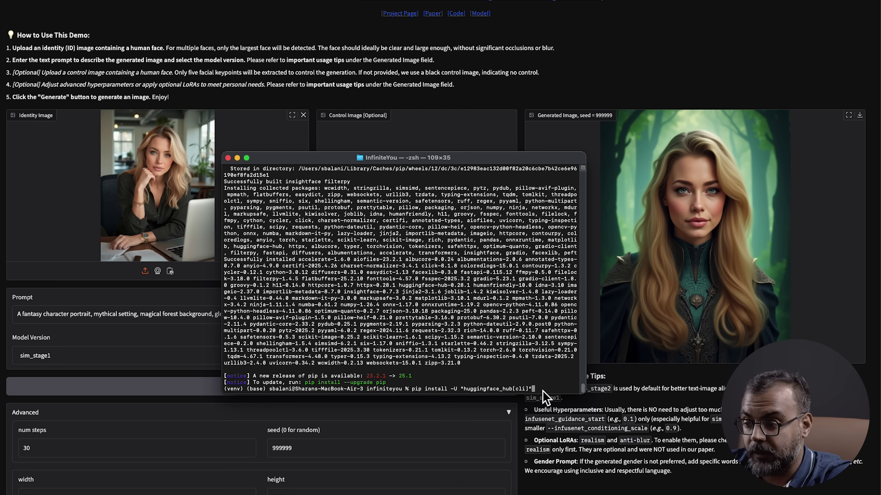
key("Return")
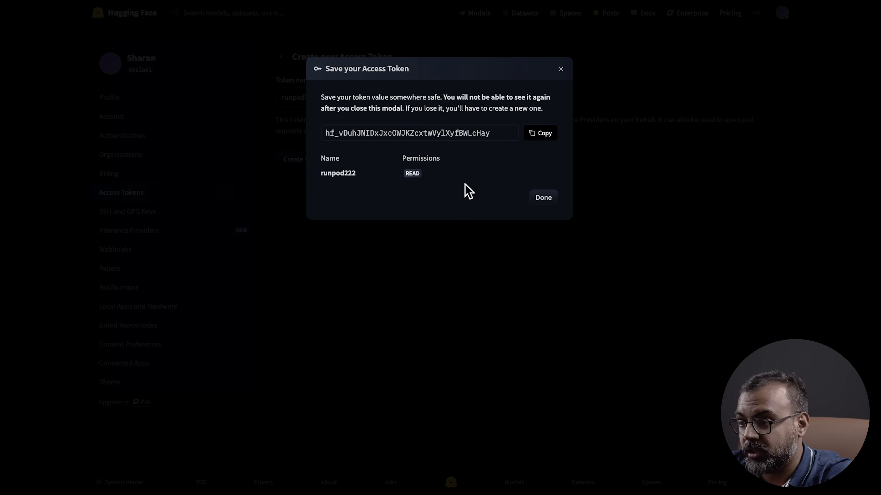
- Copy the read token and sign in with 'huggingface-cli login', answering n to git credential storage
left_click(538, 133)
key("super+Tab")
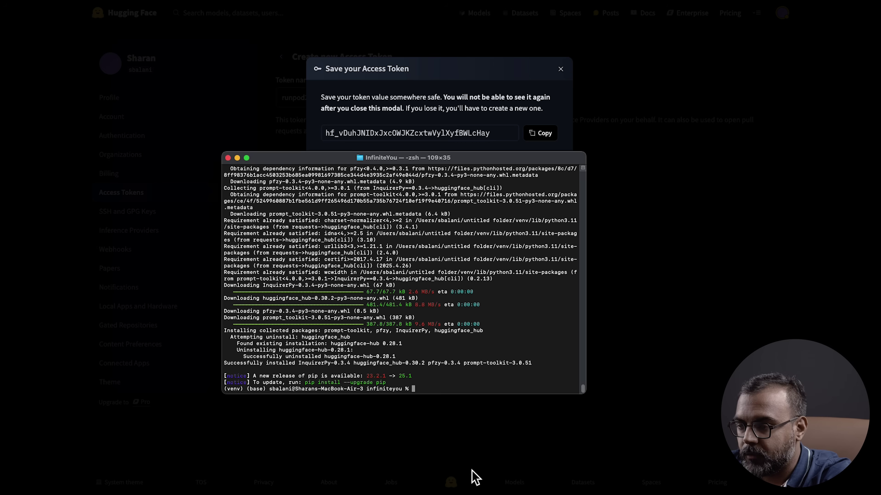
double_click(402, 154)
type("huggingface-lc")
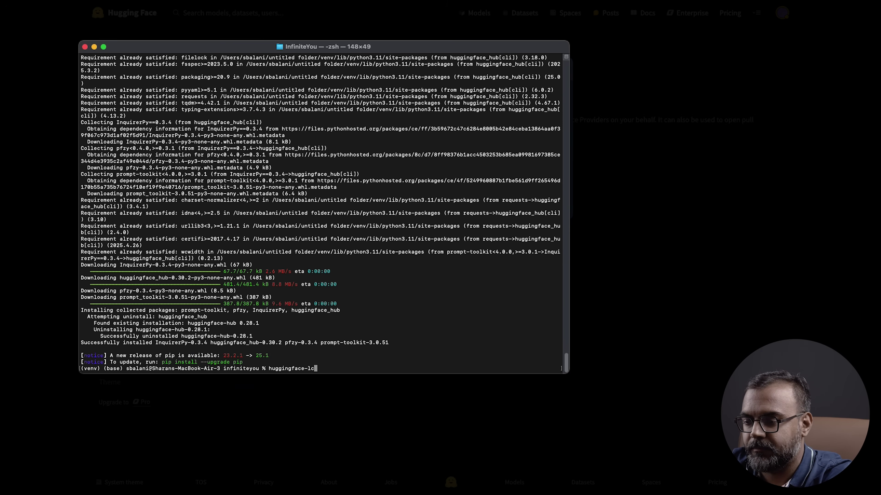
key("BackSpace")
key("BackSpace")
type("cli login")
key("Return")
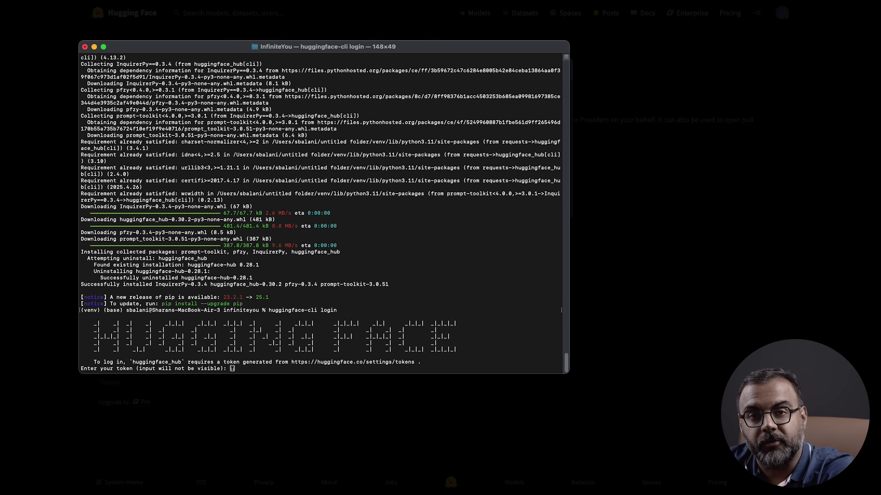
key("Return")
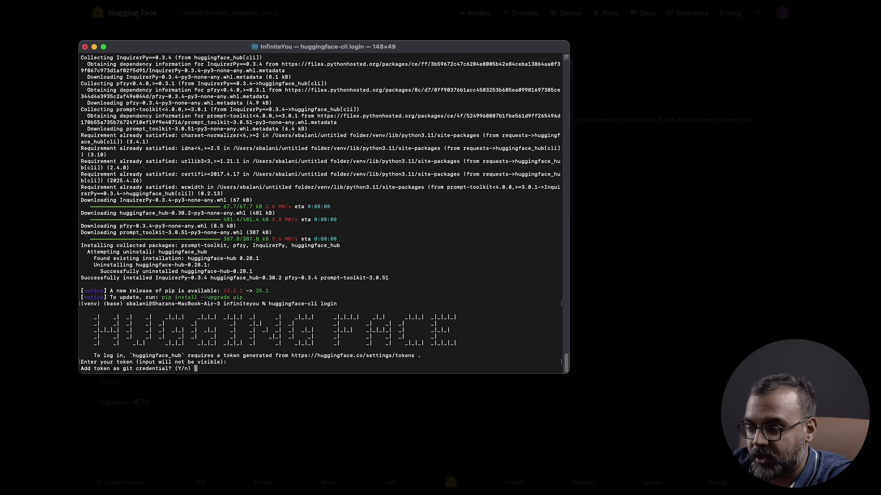
type("n")
key("Return")
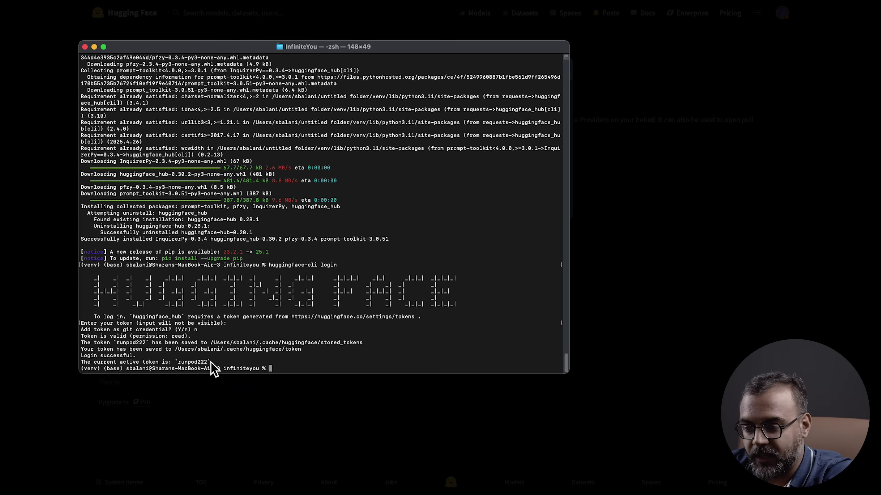
left_click(312, 378)
- Type 'python app.py --cpu_offload' at the Terminal prompt without running it
left_click(310, 371)
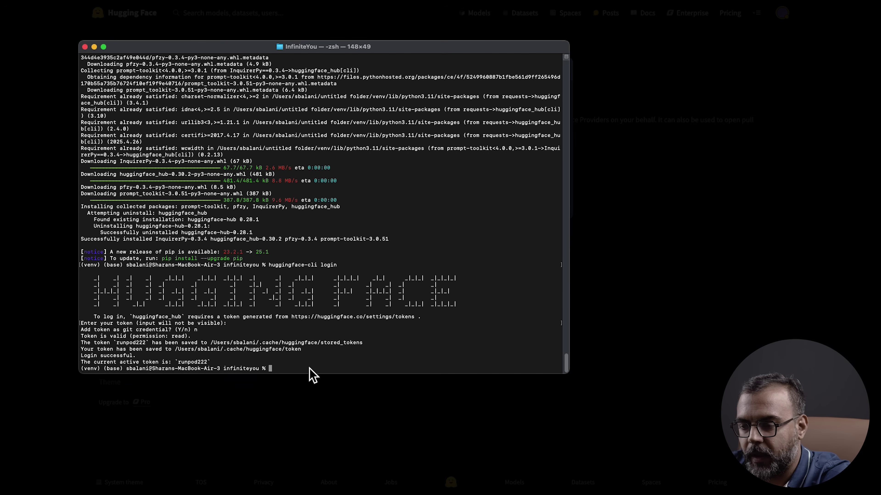
type("python app.py")
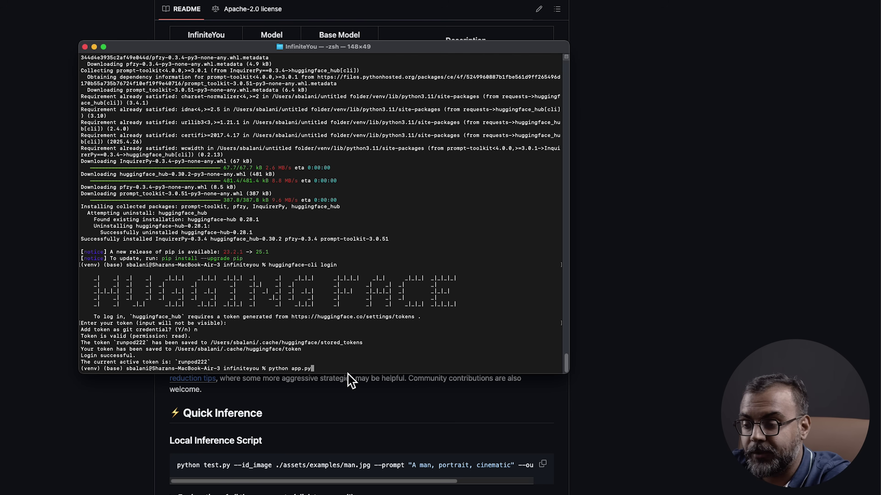
type("--cpu")
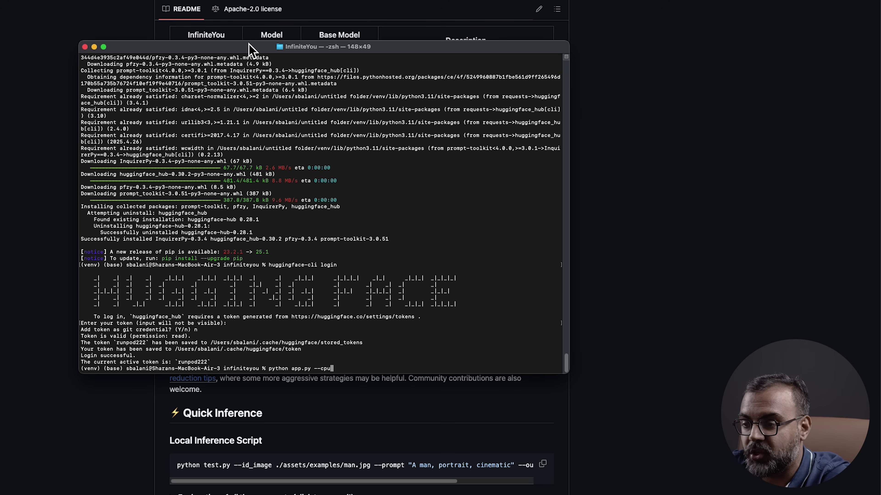
left_click_drag(248, 44, 388, 72)
type("_offload")
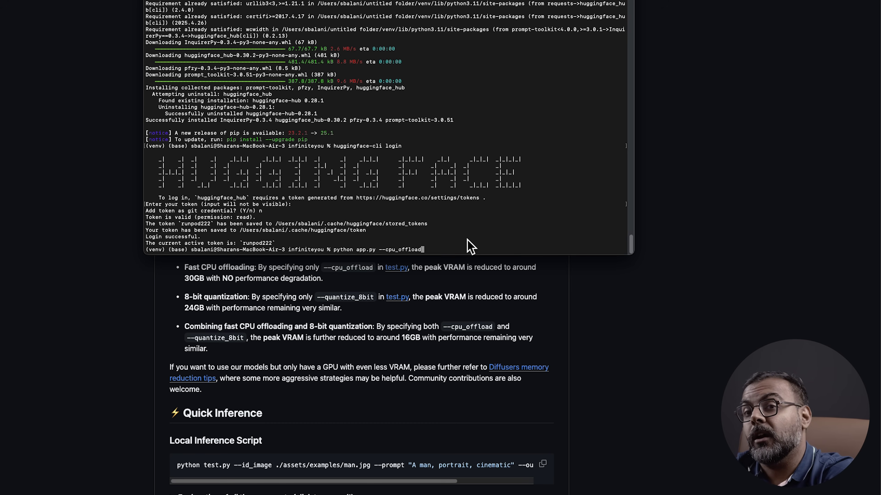
- Replace the CPU offload option so the command reads python app.py --quantize_8bit
key("BackSpace")
key("BackSpace")
key("BackSpace")
key("BackSpace")
key("BackSpace")
key("BackSpace")
key("BackSpace")
key("BackSpace")
key("BackSpace")
key("BackSpace")
key("BackSpace")
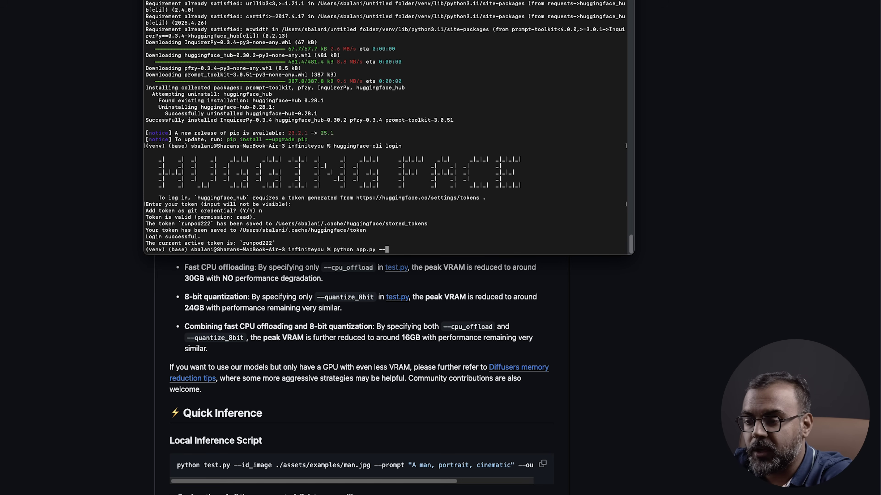
type("quantize_9bit")
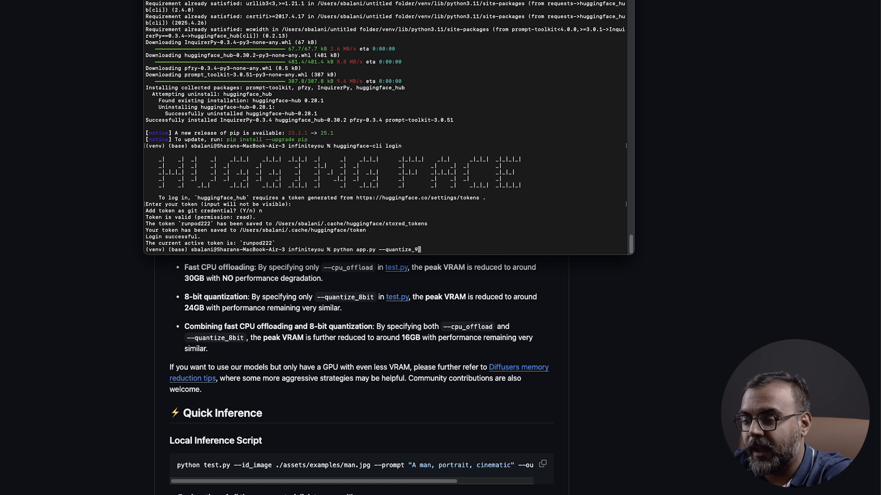
key("BackSpace")
key("BackSpace")
key("BackSpace")
key("BackSpace")
type("8bit")
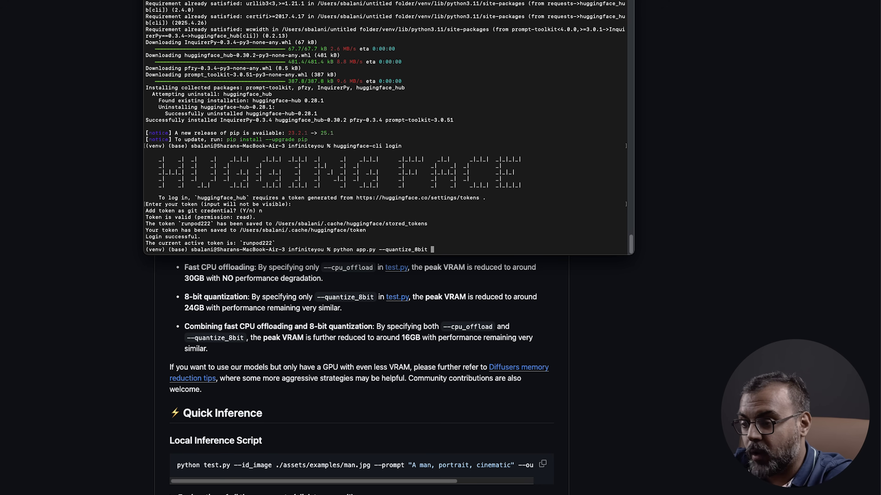
- Append --cpu_offloading after --quantize_8bit in the app.py launch command
type("--")
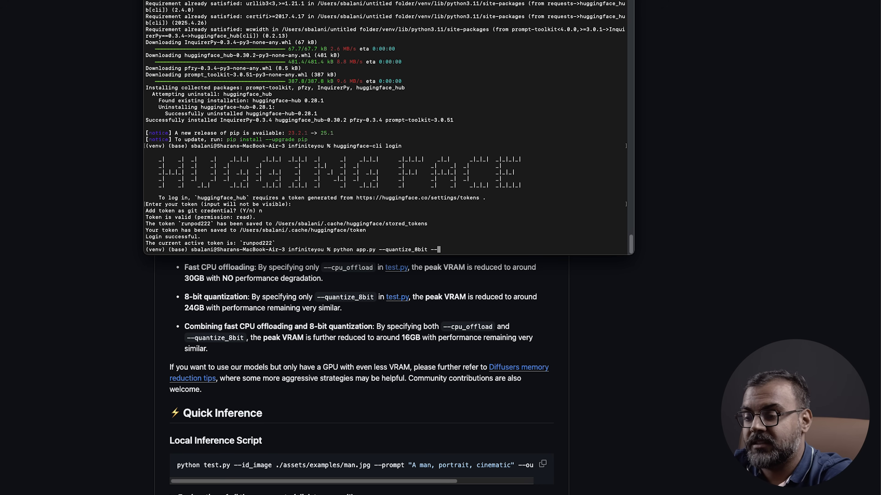
type("cpu_offloa")
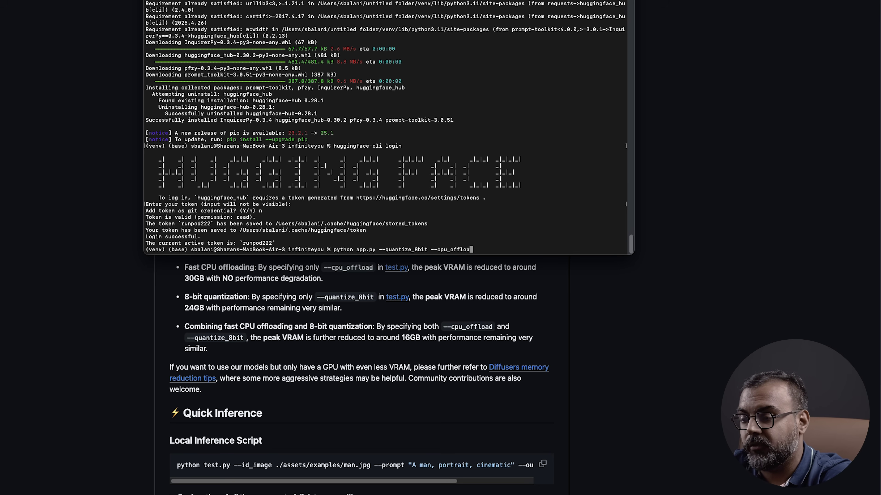
type("ding")
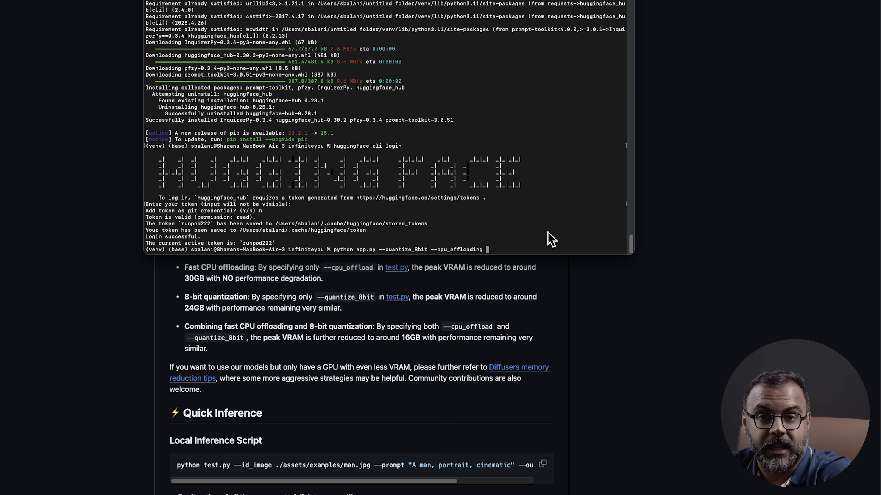
- Bring the GitHub InfiniteYou README with its Memory Requirements section to the front
left_click(762, 278)
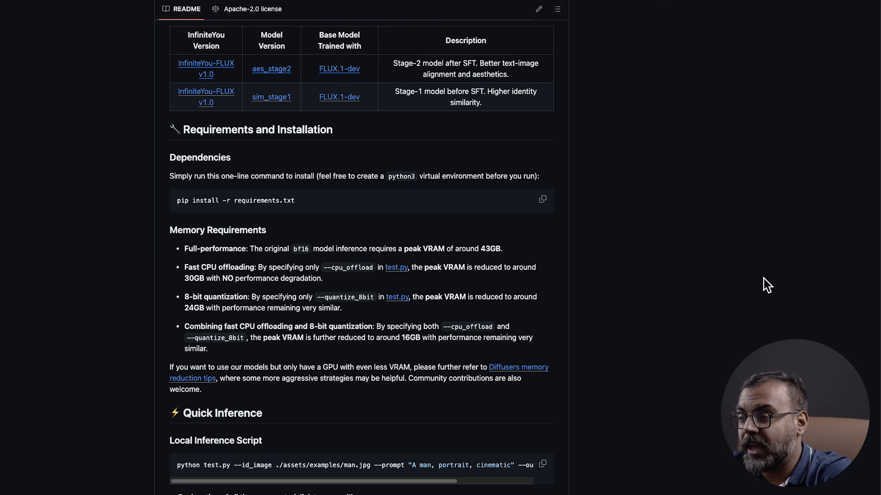